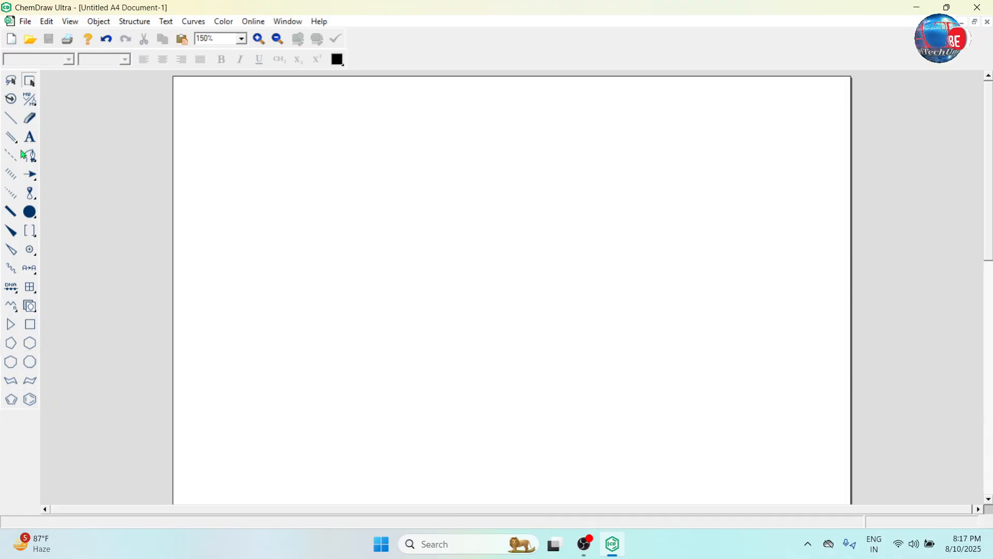
- Draw a single bond near the upper-left corner of the blank page
click(10, 118)
click(239, 152)
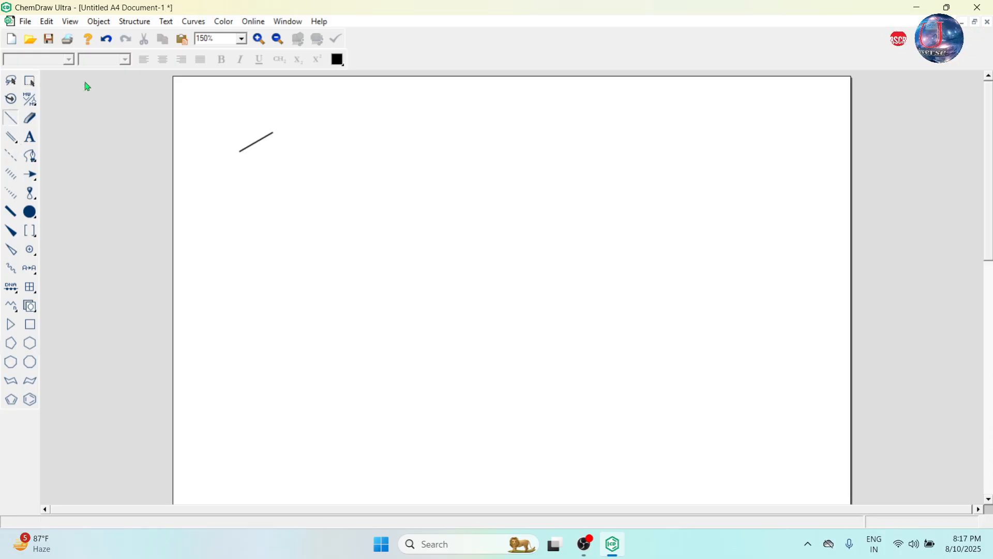
- Look up the available nicknames in the nickname list and in the Nicknames table of the help's Shortcuts and Hotkeys section
click(25, 22)
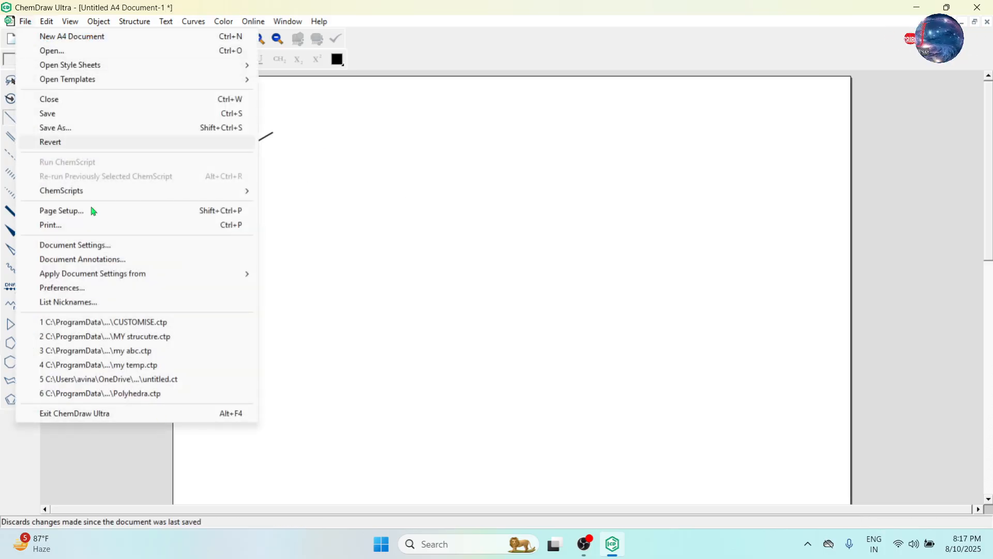
click(158, 313)
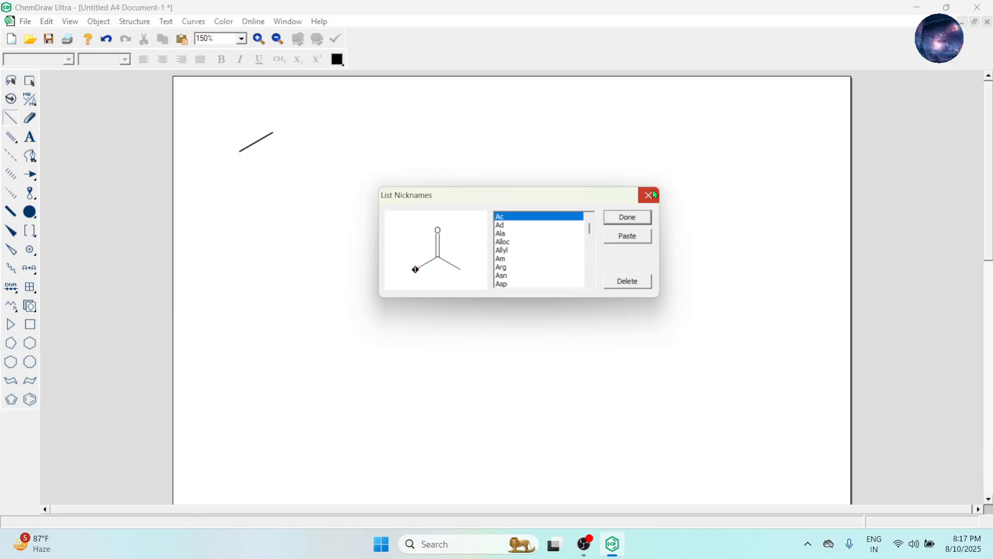
click(649, 195)
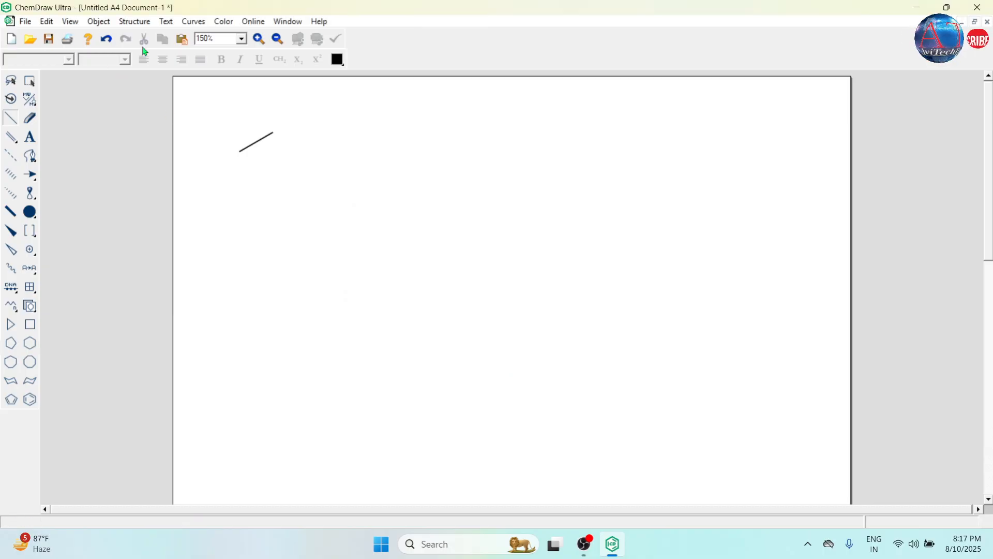
key(F1)
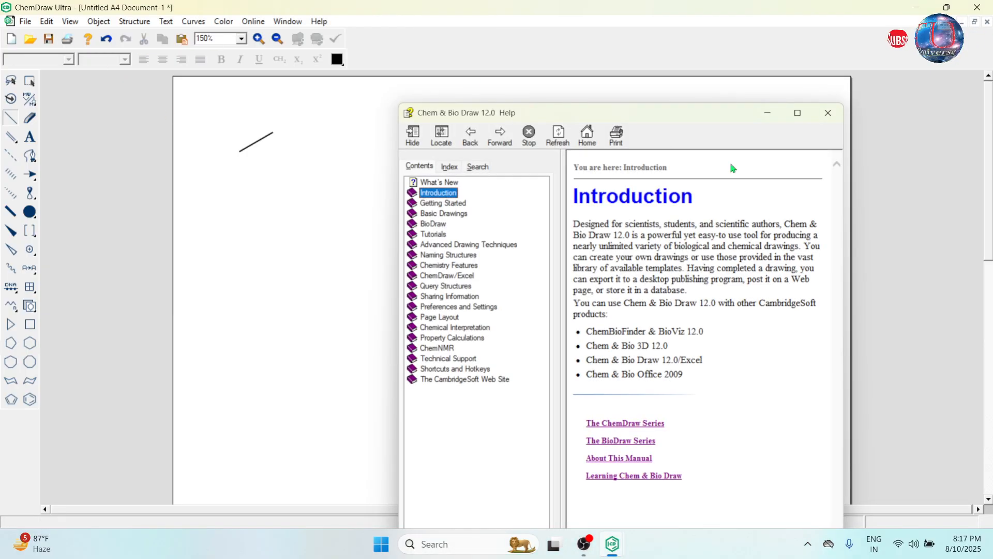
click(455, 369)
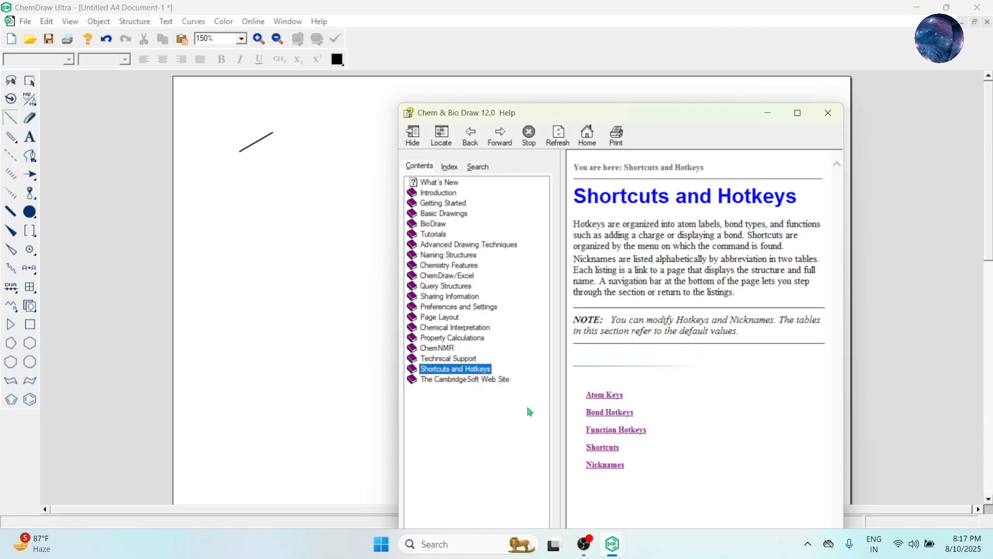
click(610, 467)
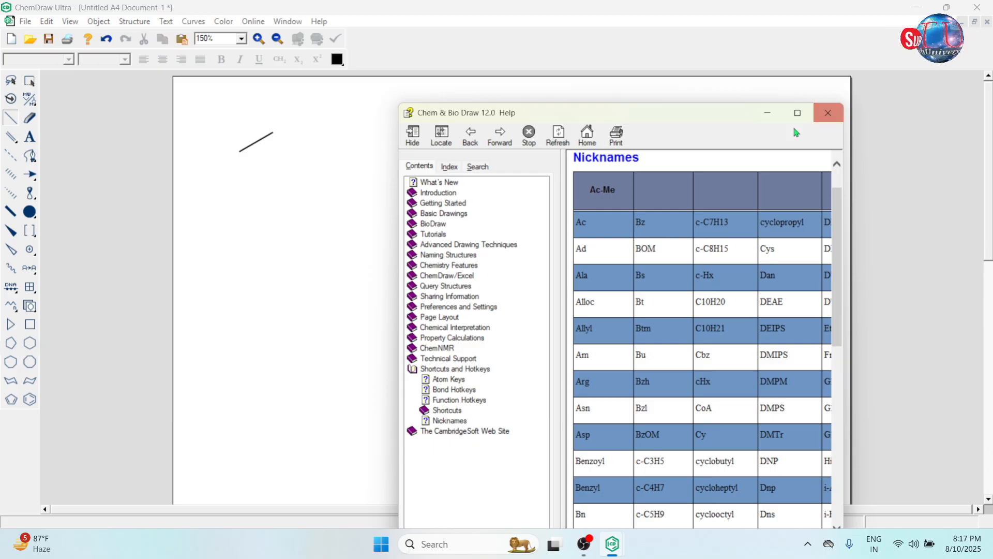
click(828, 114)
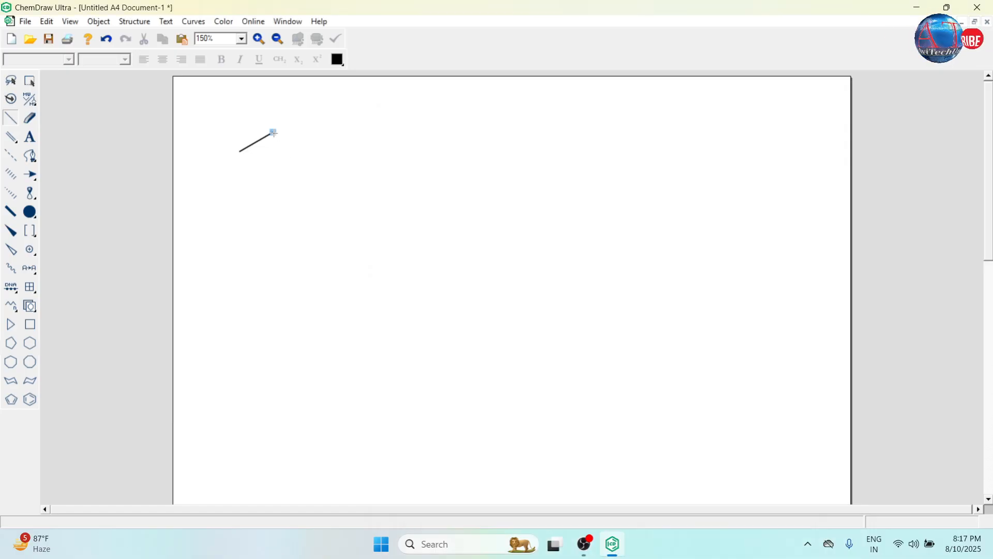
- Label the upper end of the bond with the nickname Ac
double_click(274, 133)
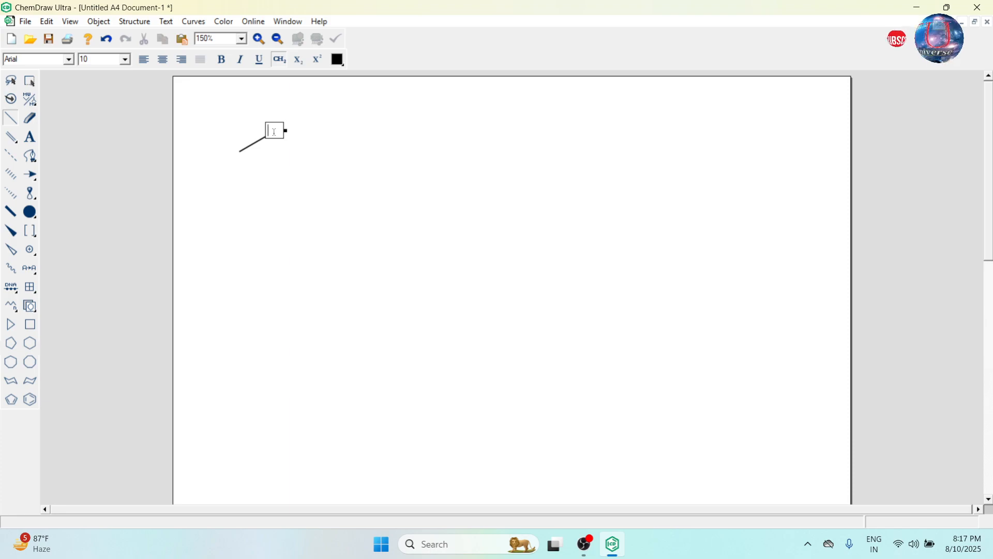
text(Ac)
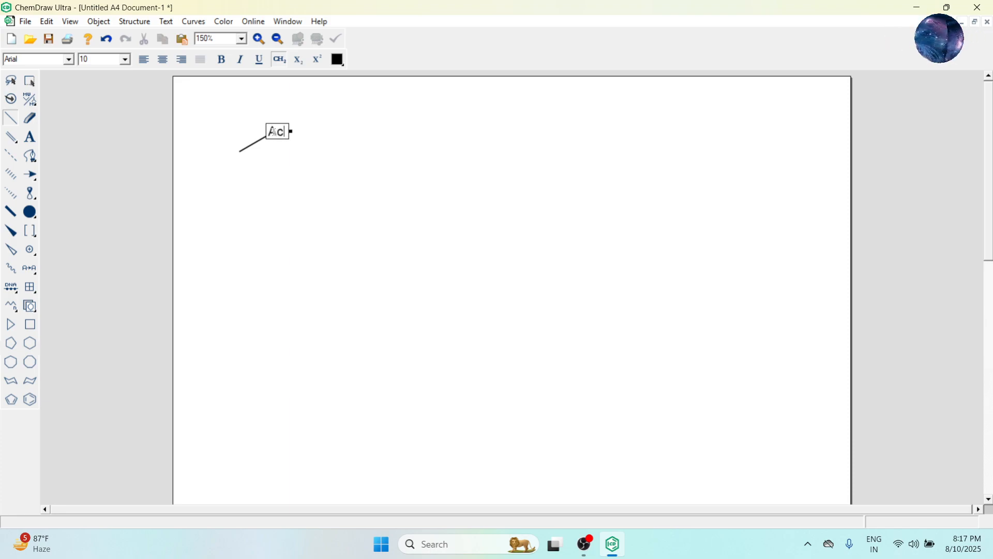
- Expand the Ac label into its full structure and move the structure to the right part of the page
click(31, 82)
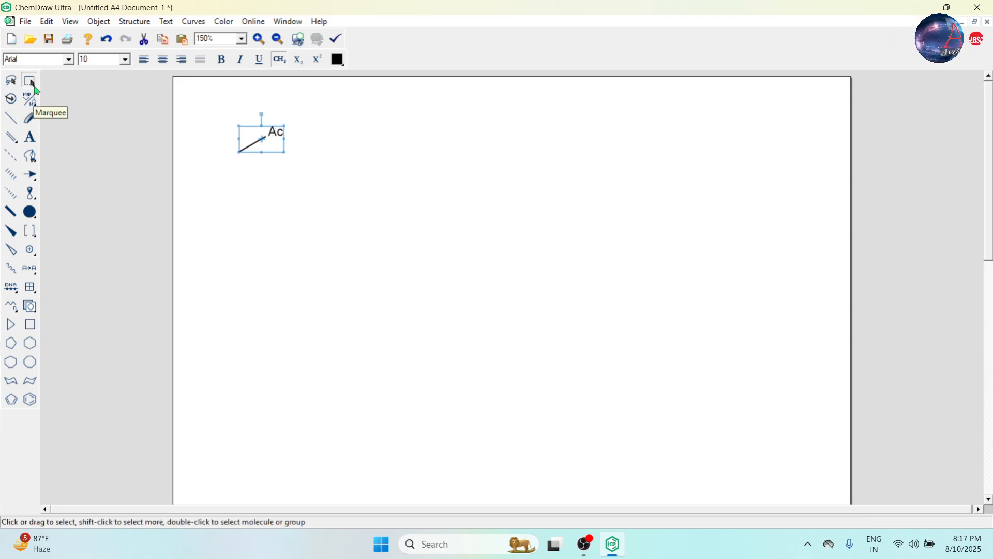
click(136, 22)
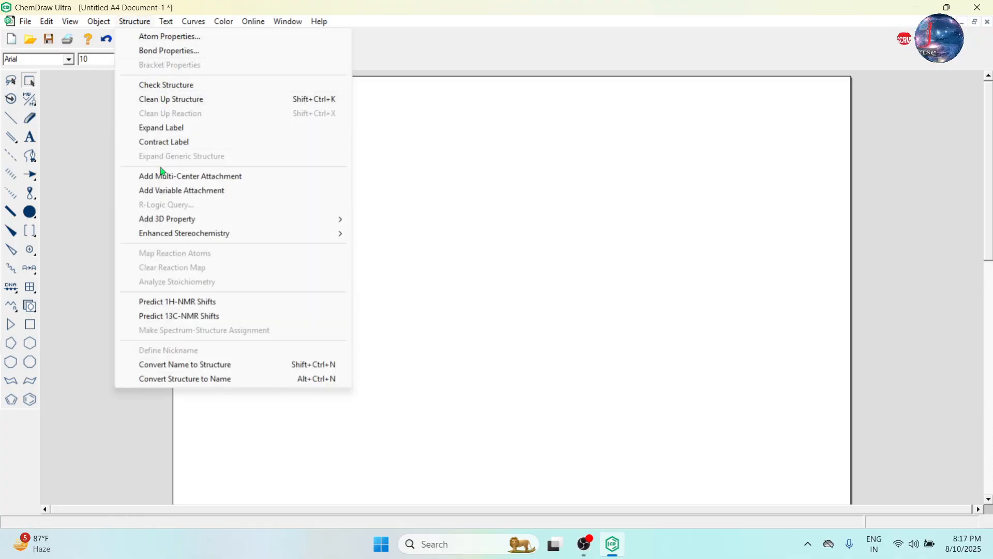
click(179, 132)
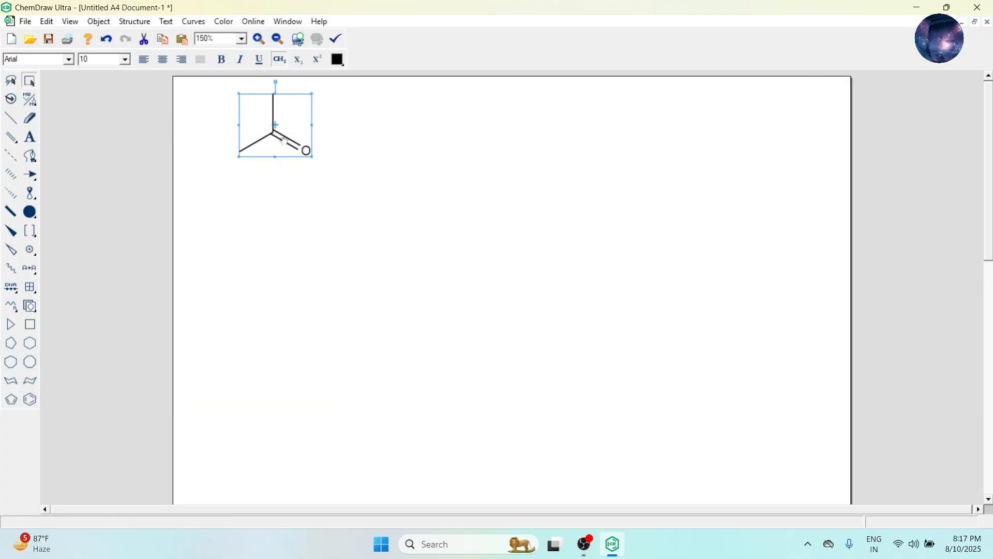
drag(621, 227, 621, 226)
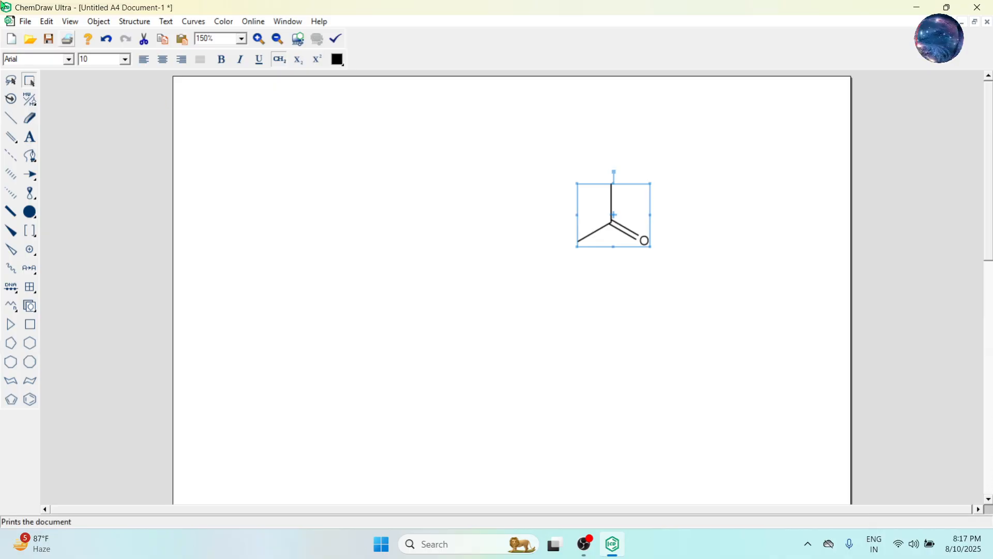
- Compare the expanded structure with the Ac preview in the nickname list
click(26, 21)
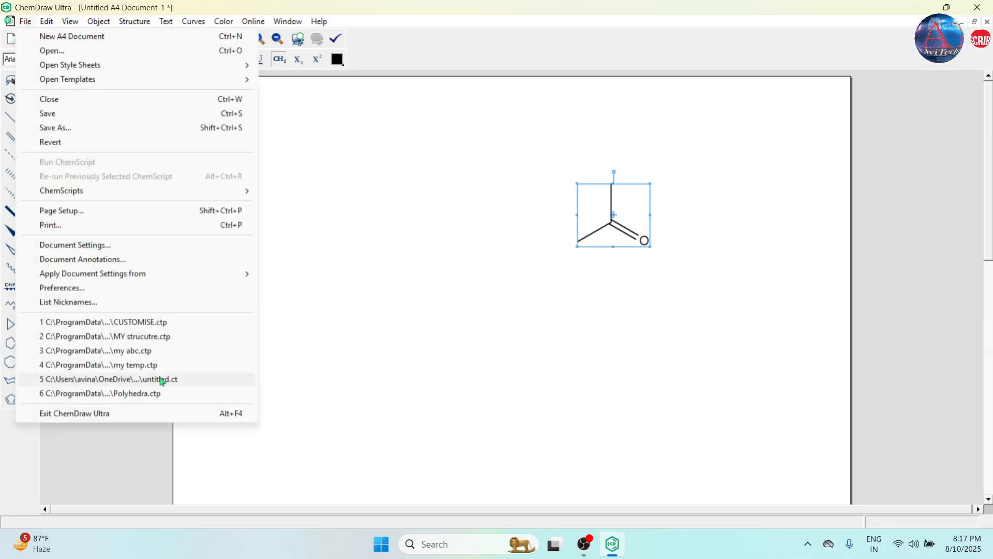
click(155, 304)
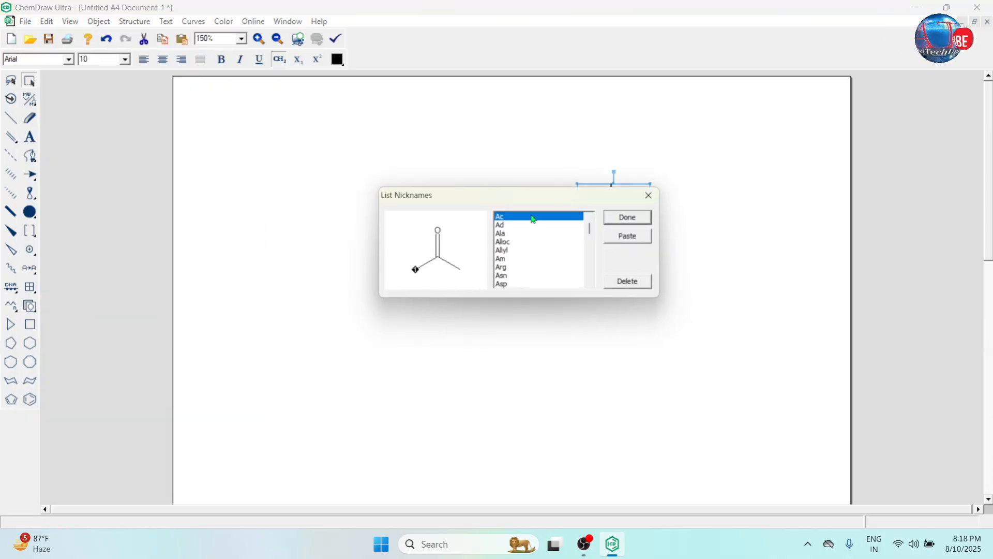
drag(525, 200, 358, 204)
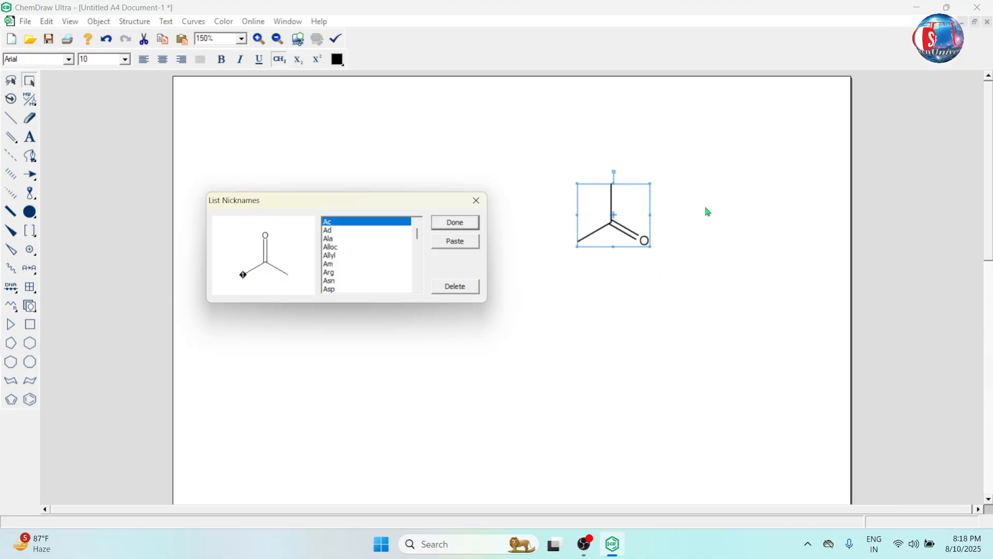
drag(440, 206, 284, 236)
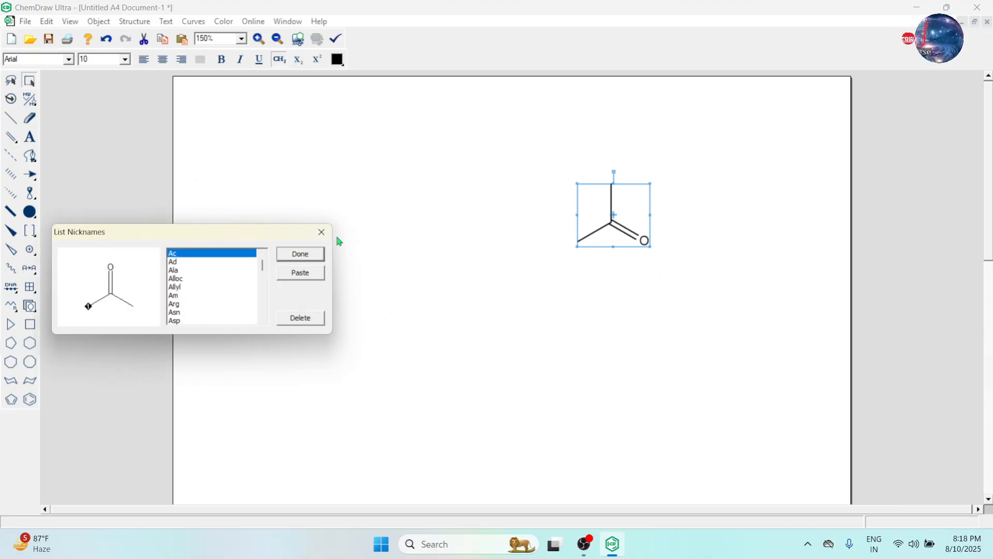
click(321, 233)
- Clean up the expanded acetyl structure
click(134, 22)
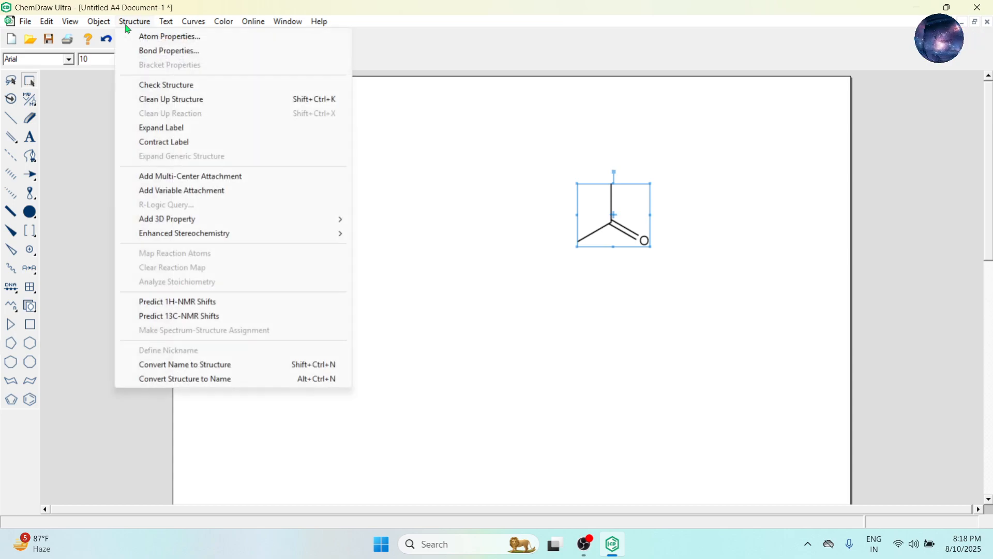
click(206, 104)
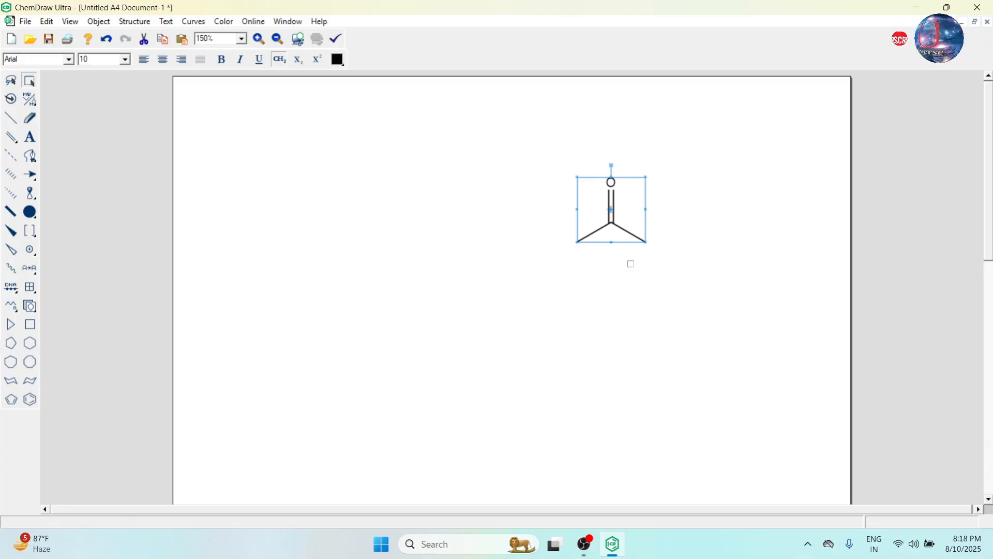
- Browse the structure previews in the nickname list from Ac down to Arg, and close the list without inserting anything
click(25, 21)
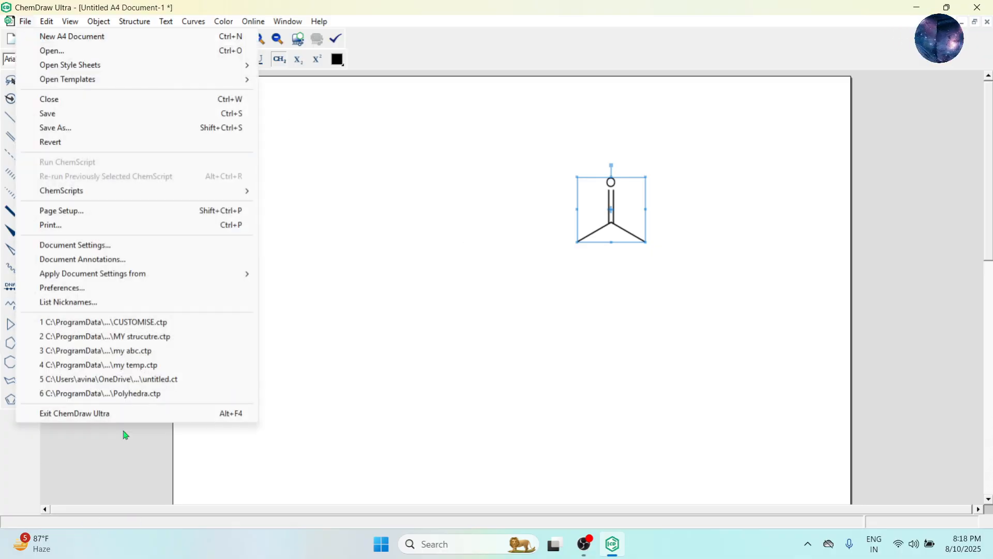
click(144, 302)
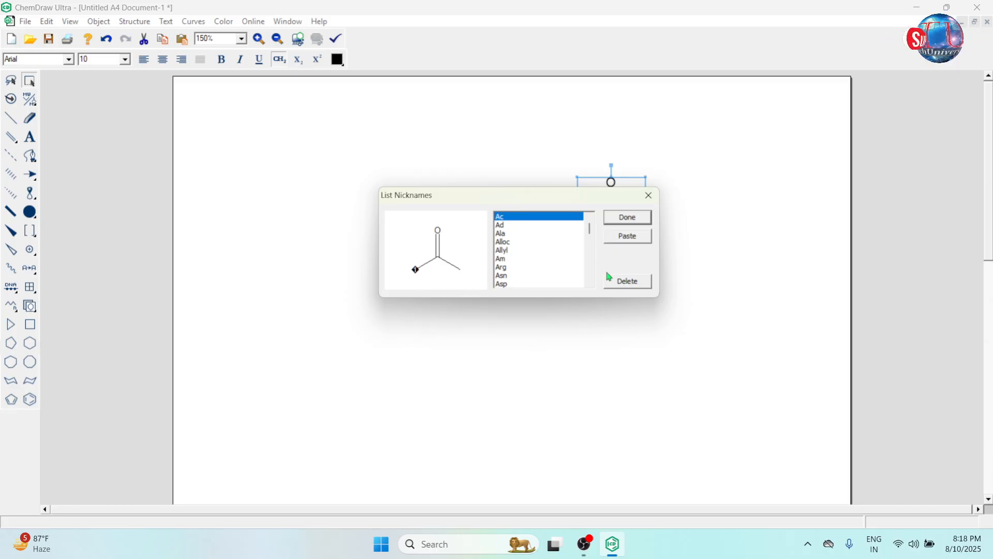
key(Down)
key(Down)
key(Down)
key(Down)
key(Down)
key(Down)
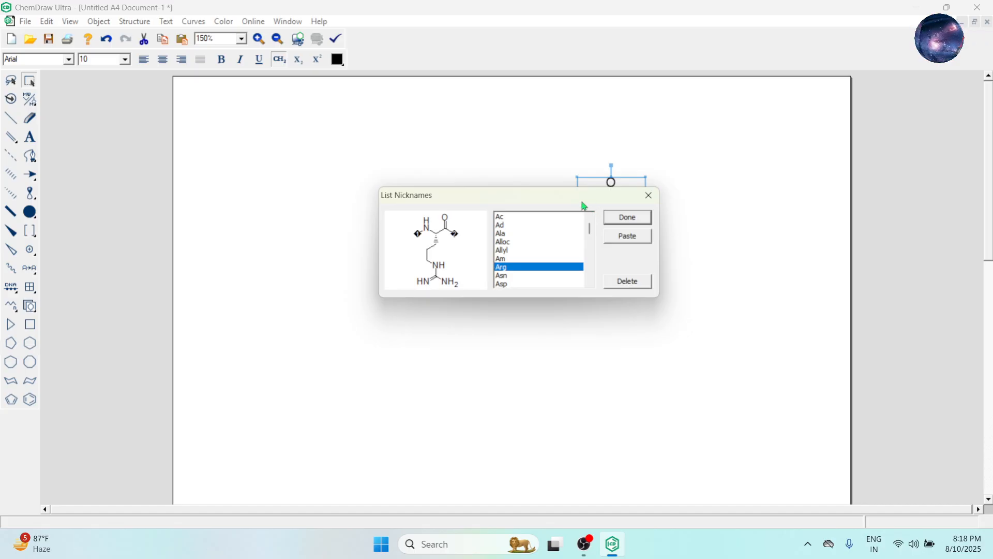
drag(585, 200, 425, 236)
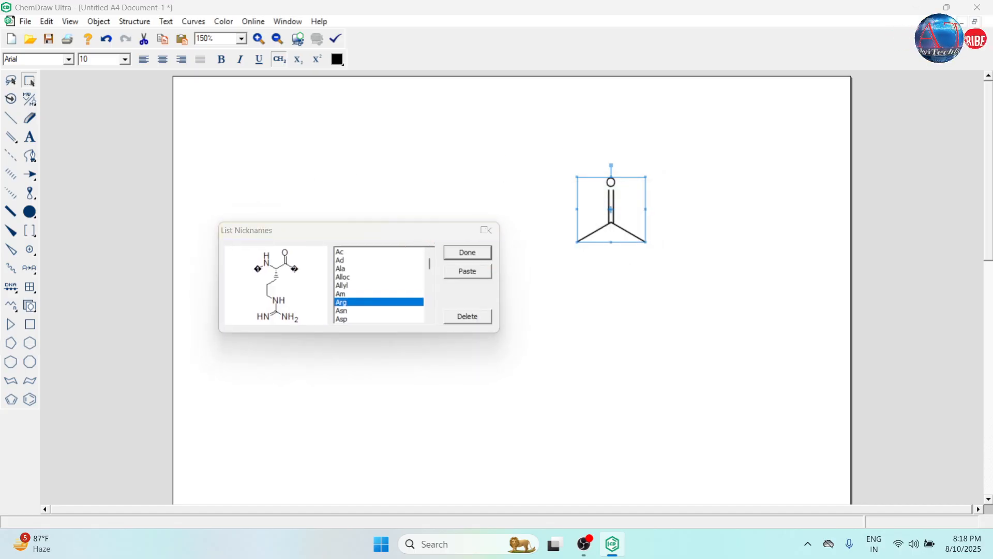
click(484, 253)
click(386, 281)
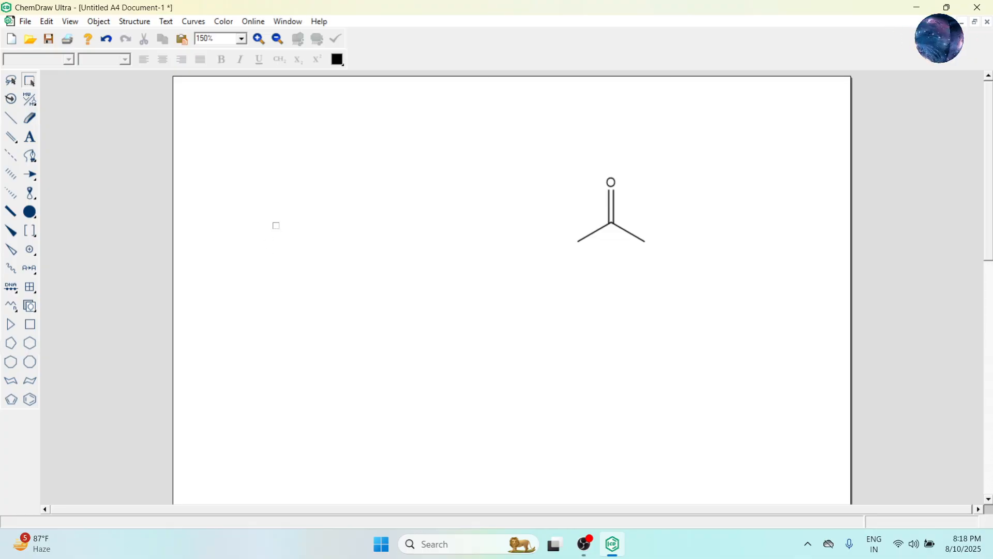
- Paste the Arg nickname from the nickname list onto the page and close the list
click(26, 21)
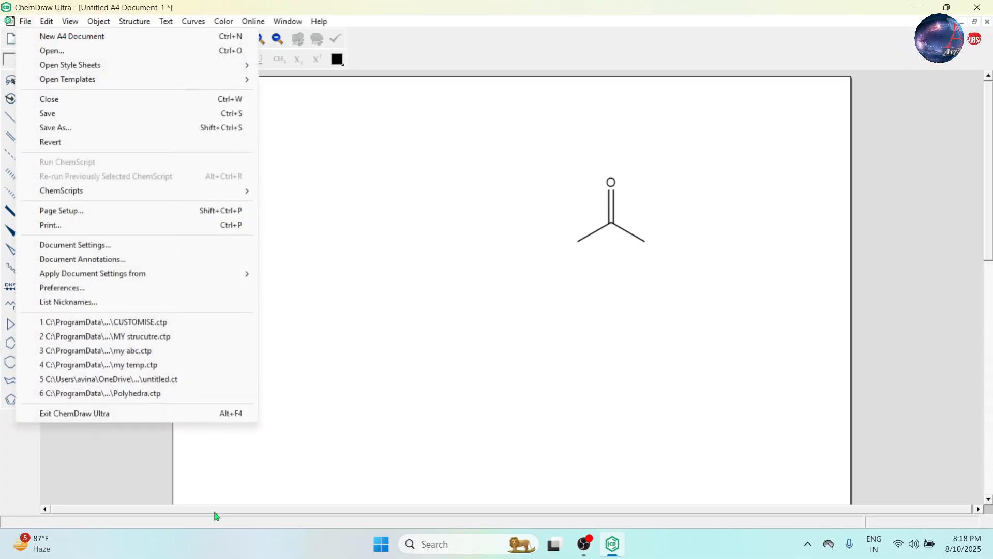
click(142, 301)
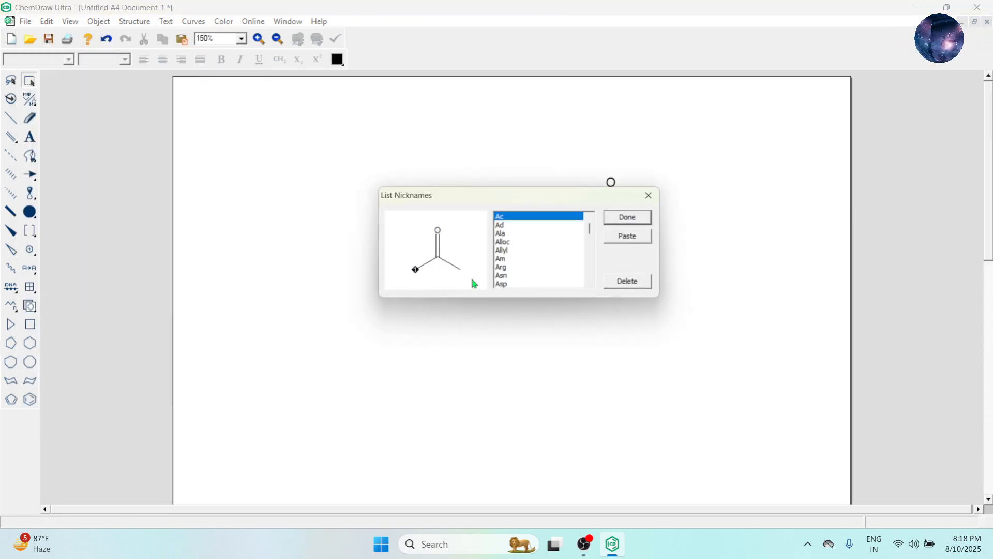
key(Down)
key(Down)
key(Down)
key(Down)
key(Down)
key(Down)
key(Down)
key(Down)
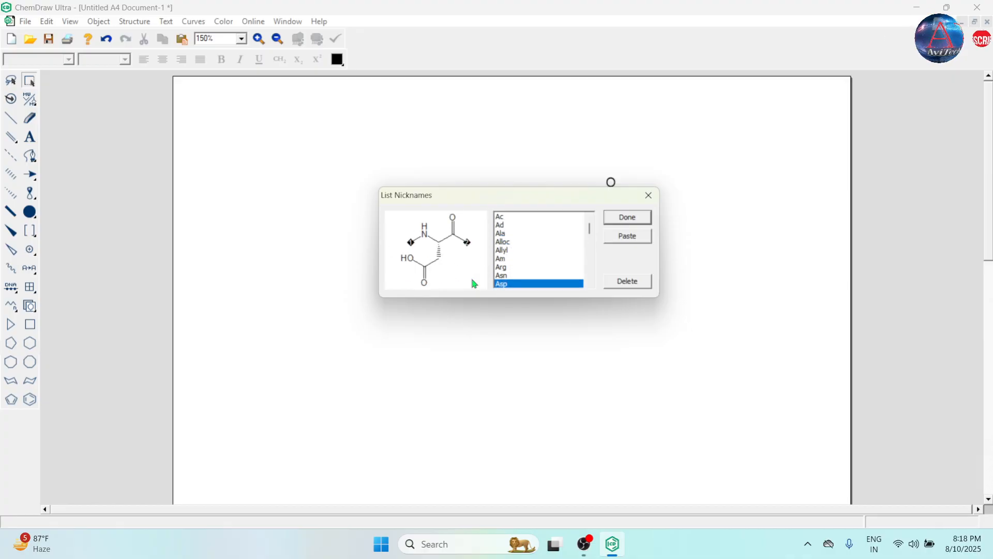
key(Up)
key(Up)
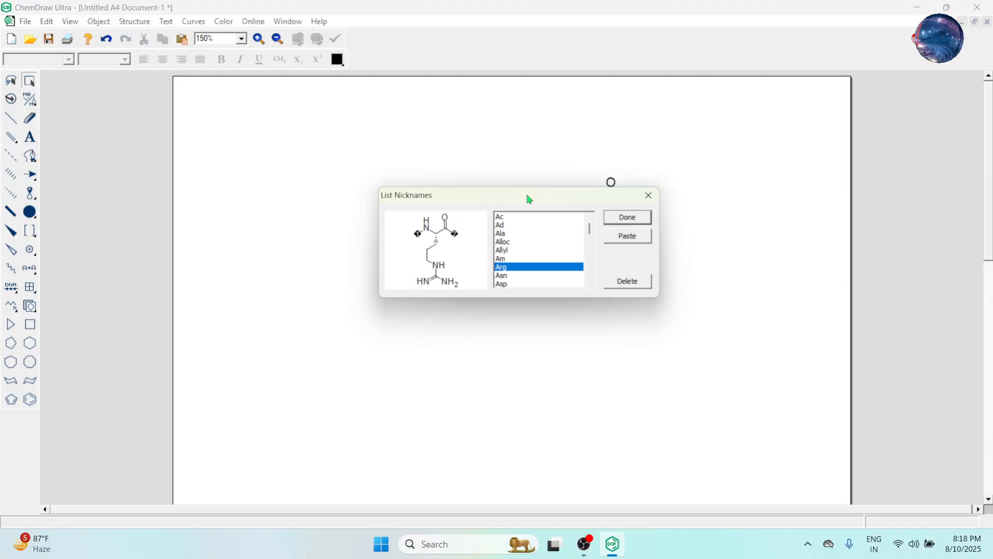
drag(528, 197, 421, 197)
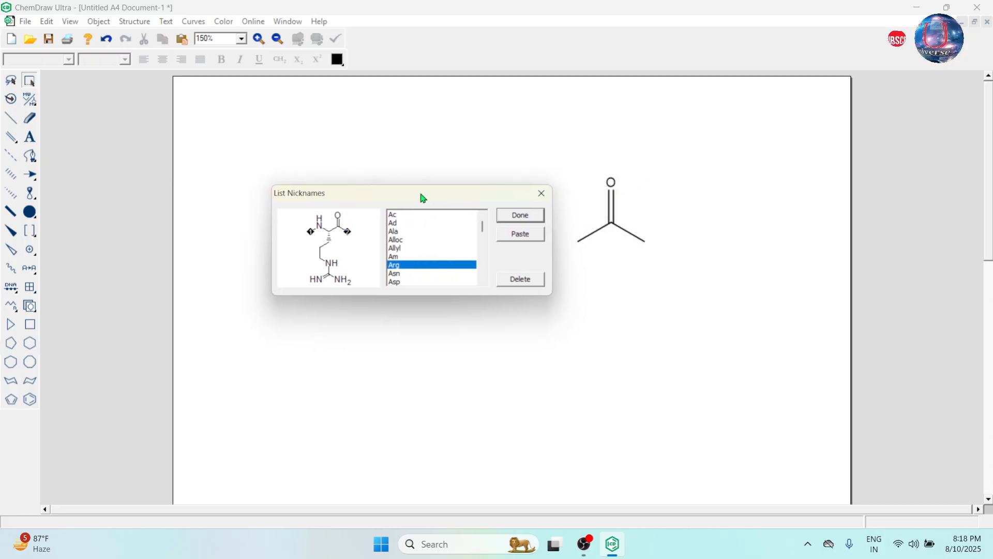
click(526, 238)
drag(498, 200, 388, 180)
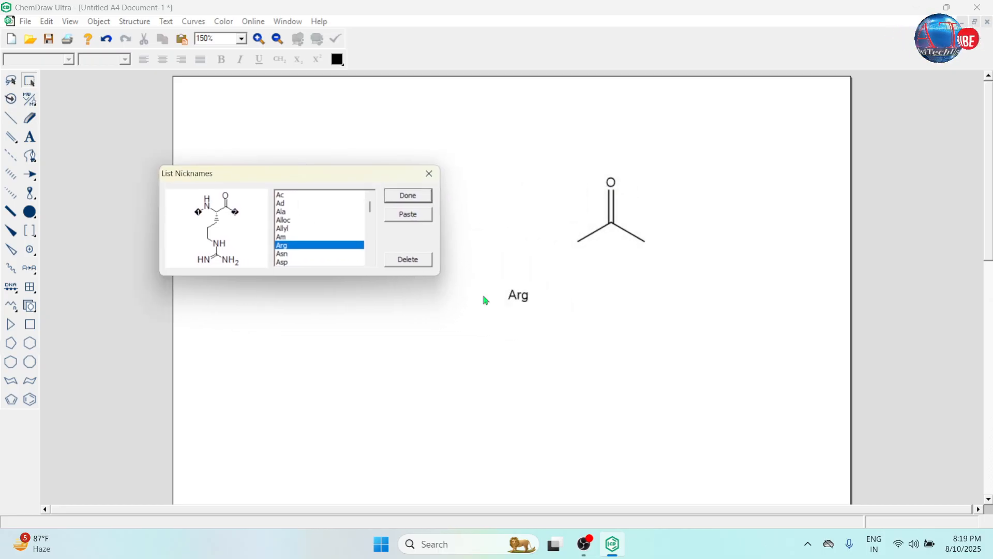
click(430, 173)
- Expand the Arg label into its full structure and move it to the left part of the page
click(30, 83)
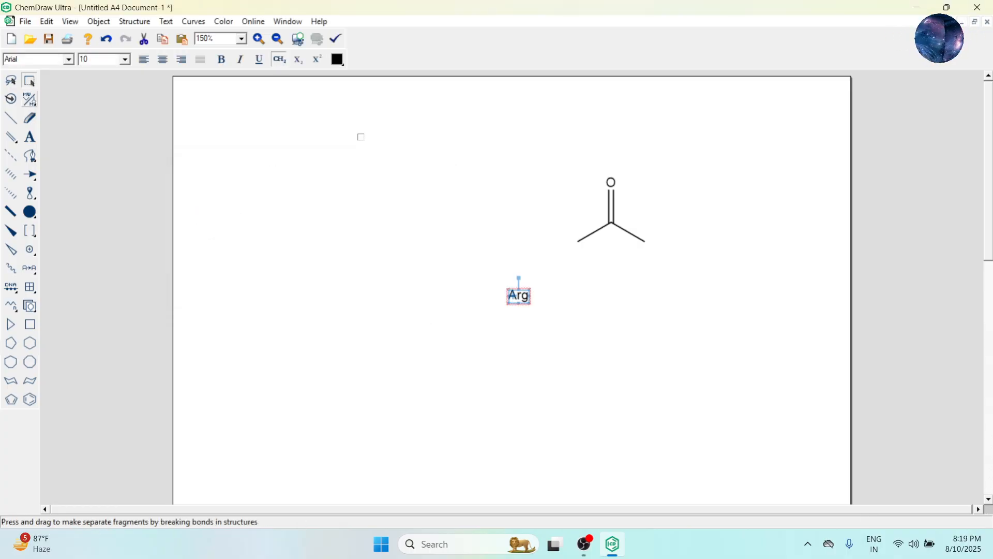
click(126, 22)
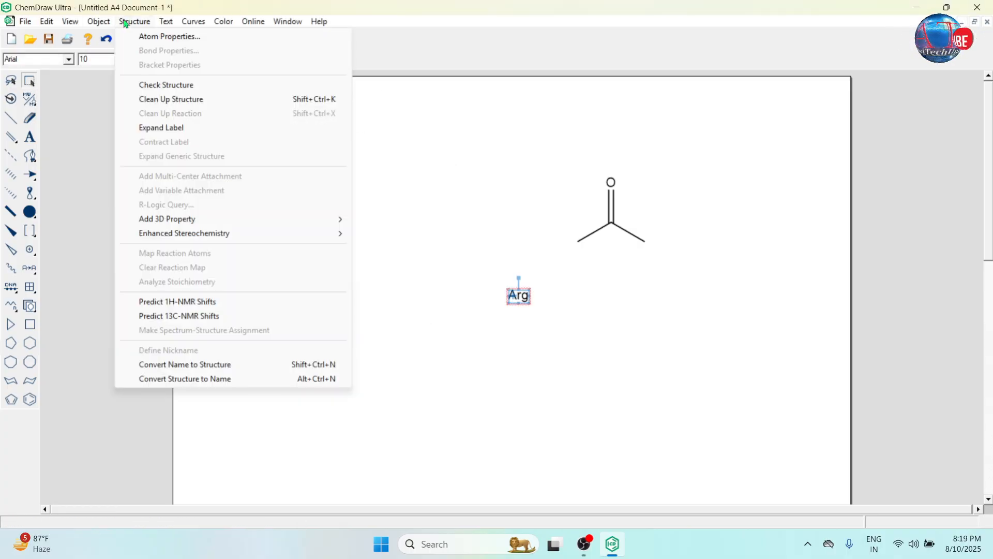
click(160, 127)
drag(550, 294, 376, 327)
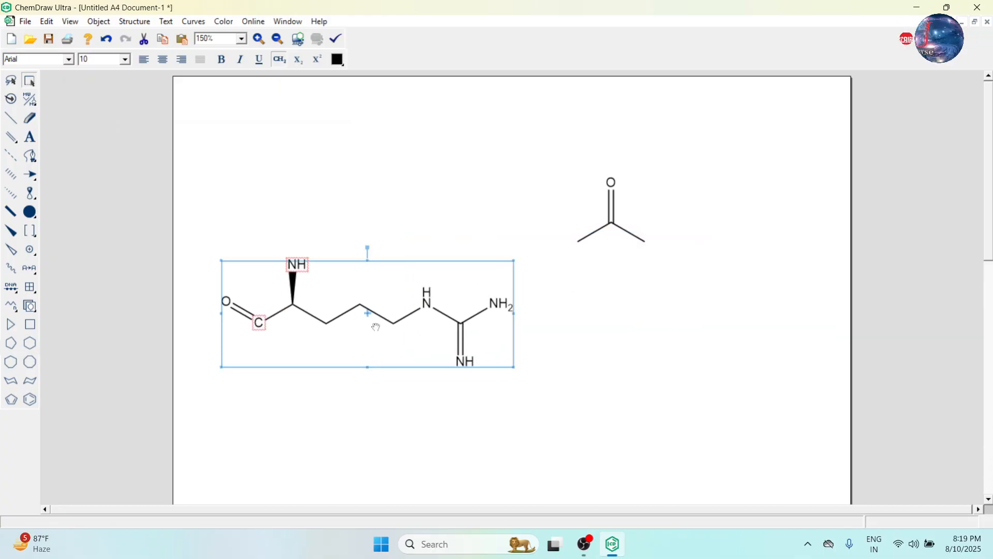
- Draw a new single bond above the expanded Arg structure, near the upper-left corner of the page
click(12, 119)
click(220, 147)
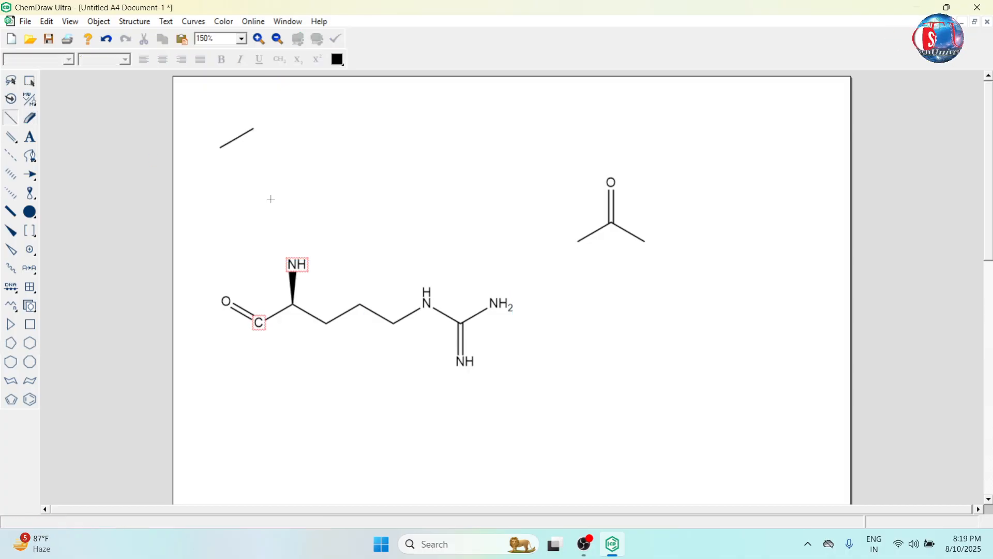
- Label the upper end of the new single bond Arg and expand the label into its full structure
double_click(254, 128)
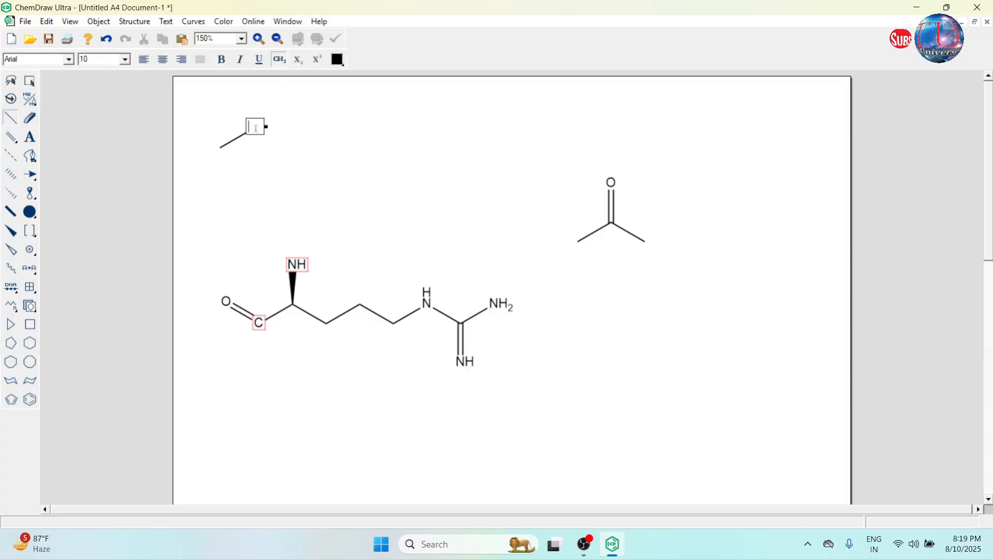
text(Ar)
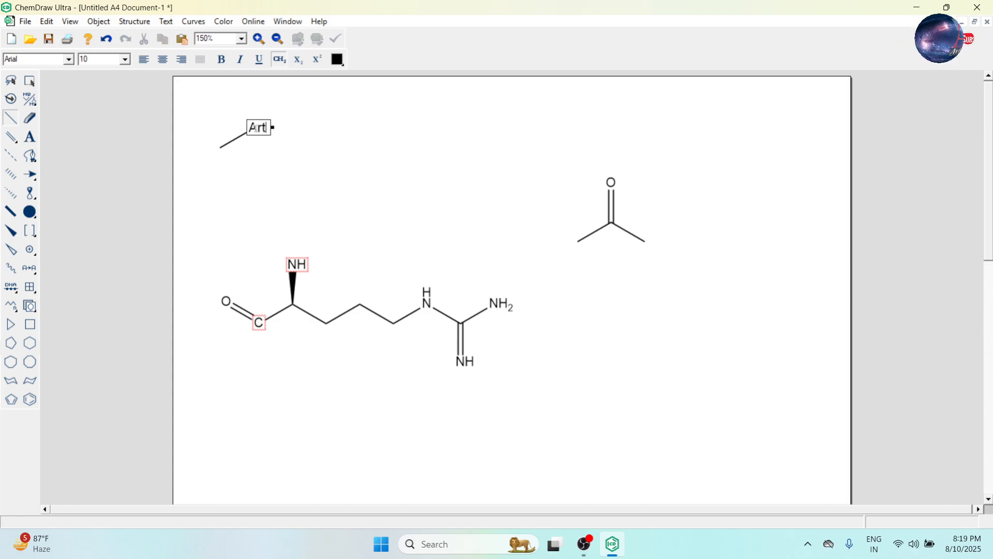
text(g)
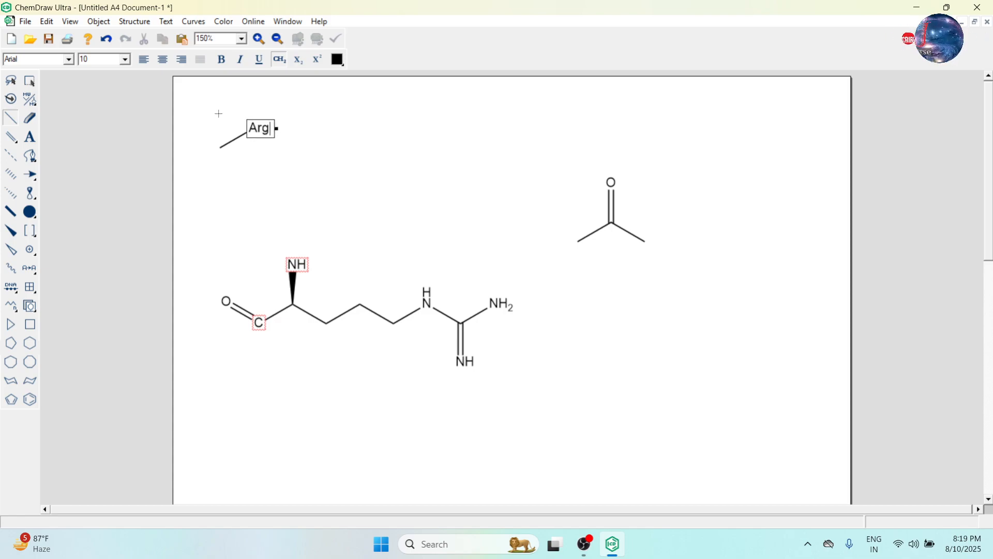
click(20, 81)
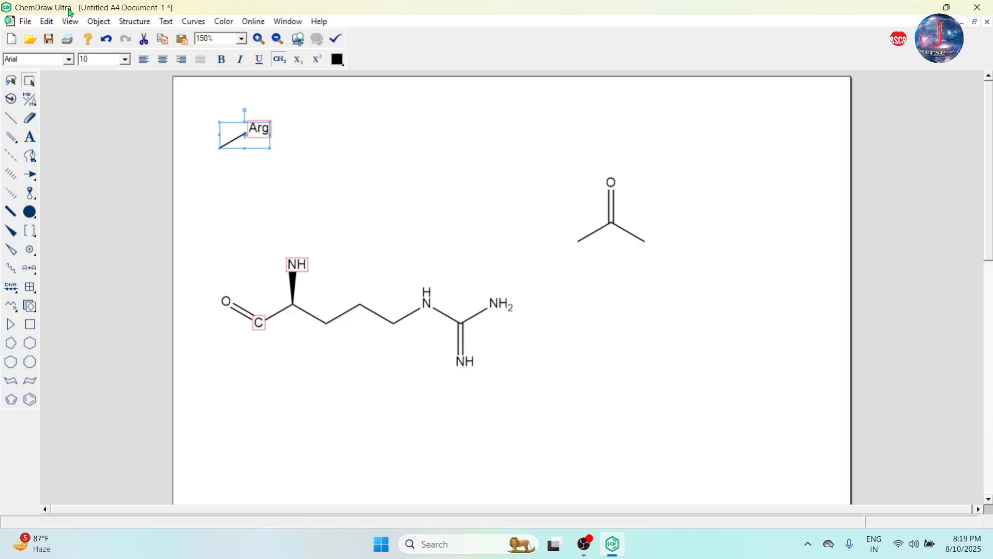
click(133, 21)
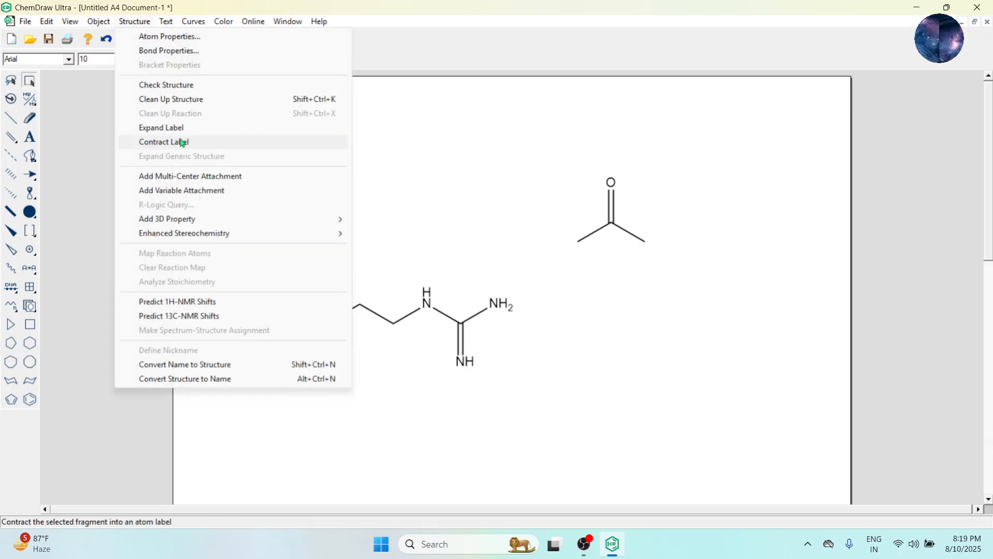
click(184, 134)
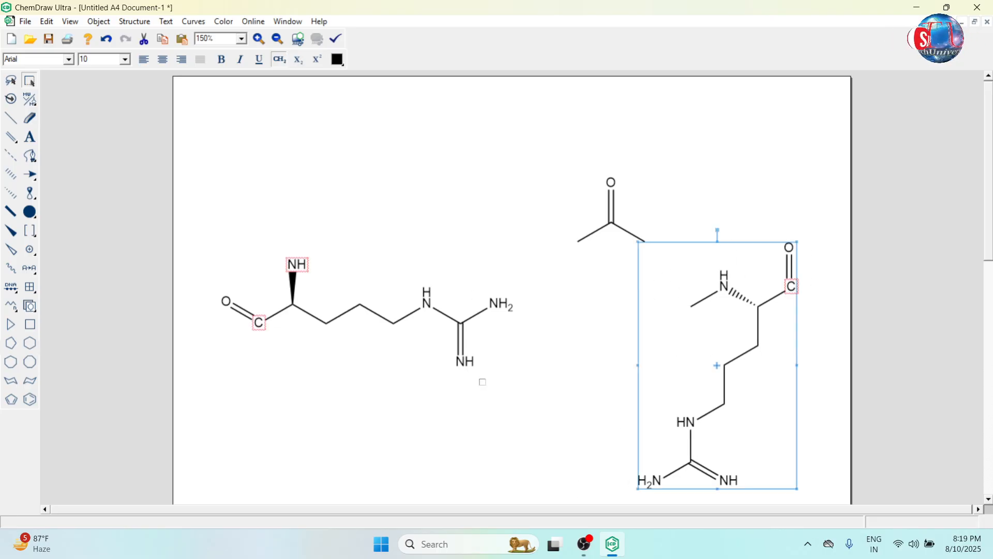
- Clean up the newly expanded Arg structure twice and place it below the first Arg structure and the acetyl structure
drag(658, 376, 613, 399)
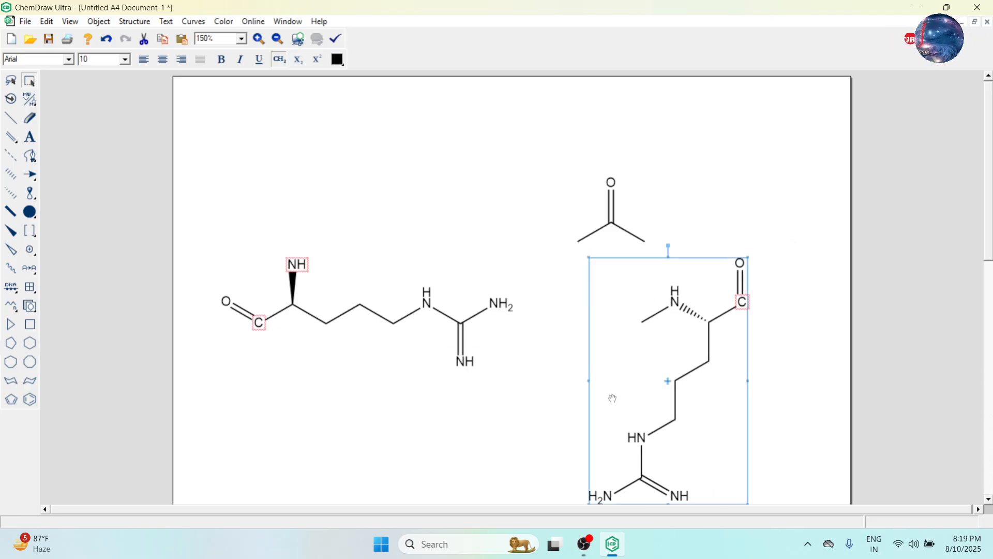
scroll(636, 295, down, 2)
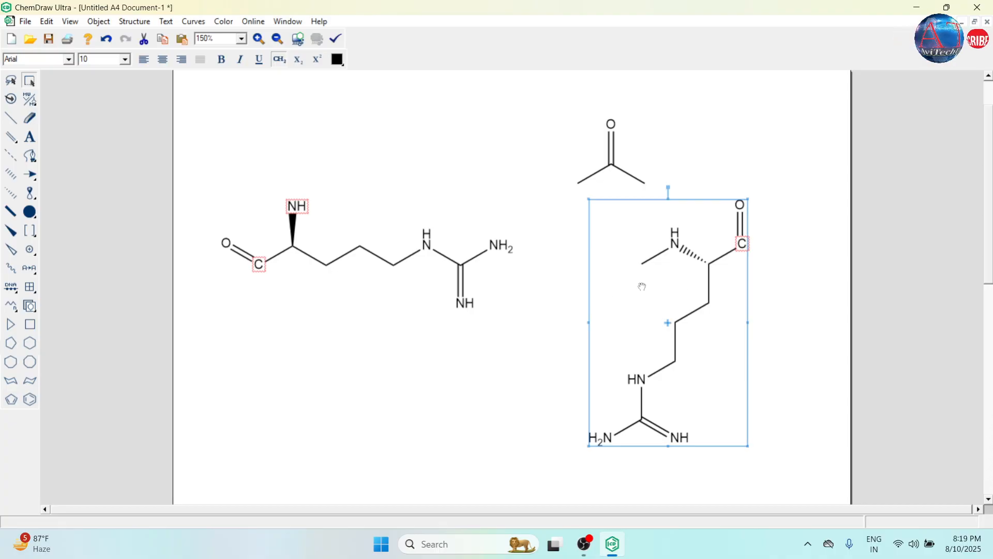
click(134, 21)
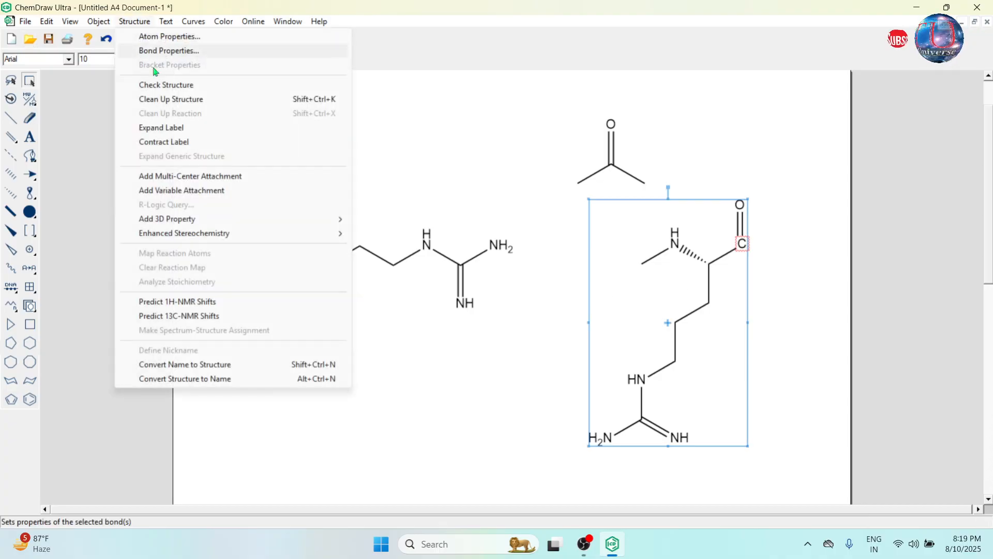
click(189, 99)
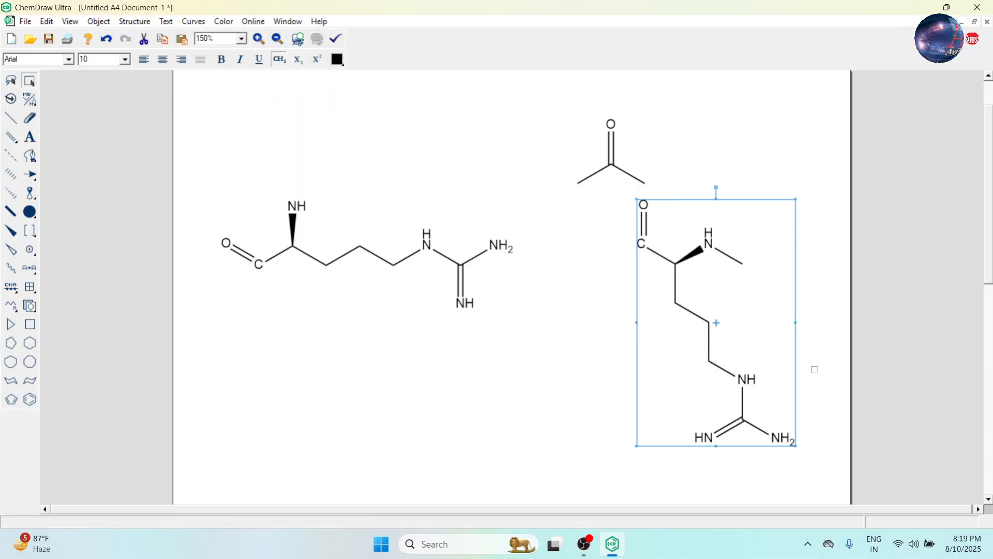
click(134, 21)
mouse_move(165, 21)
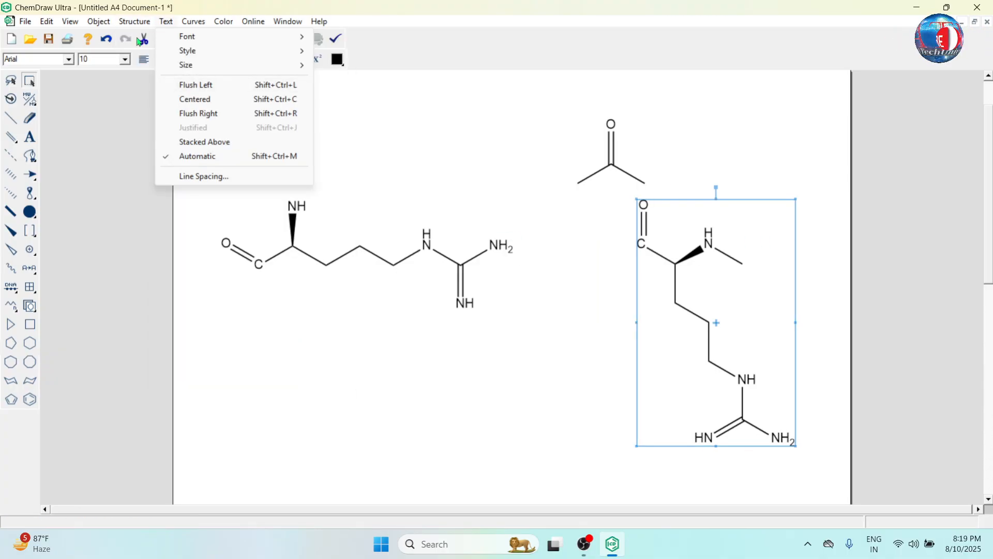
mouse_move(134, 23)
click(171, 99)
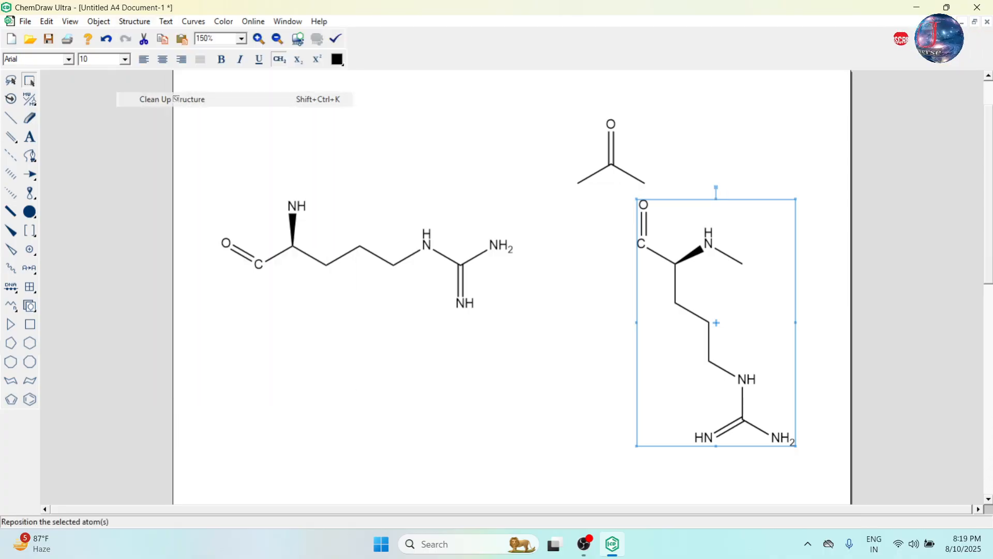
drag(681, 313, 544, 375)
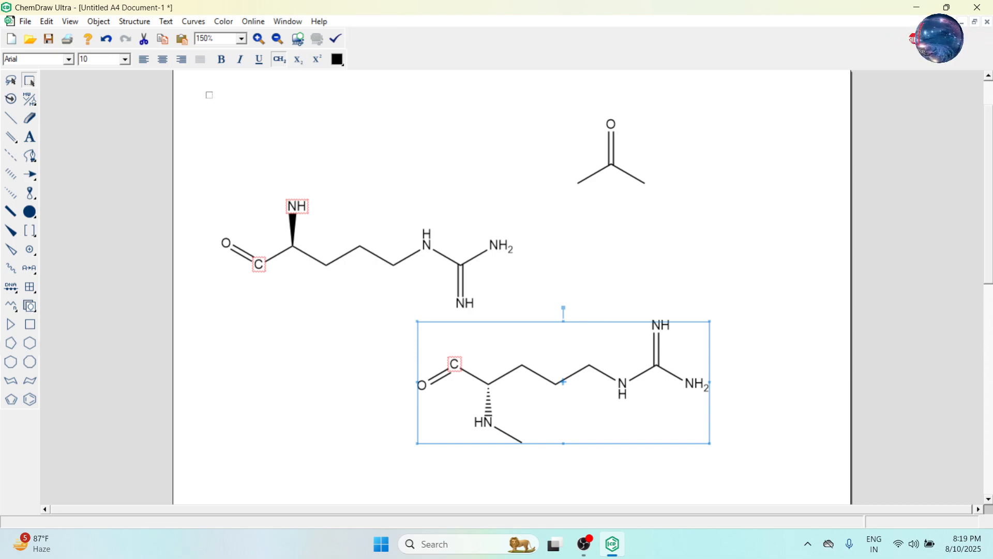
- Delete all structures from the page and draw a single benzene ring
drag(210, 95, 785, 515)
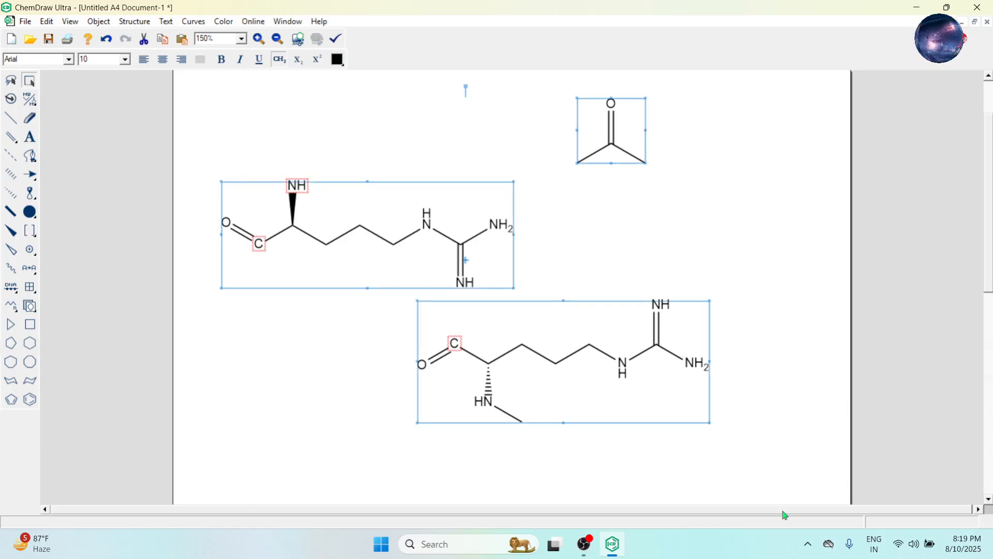
key(Delete)
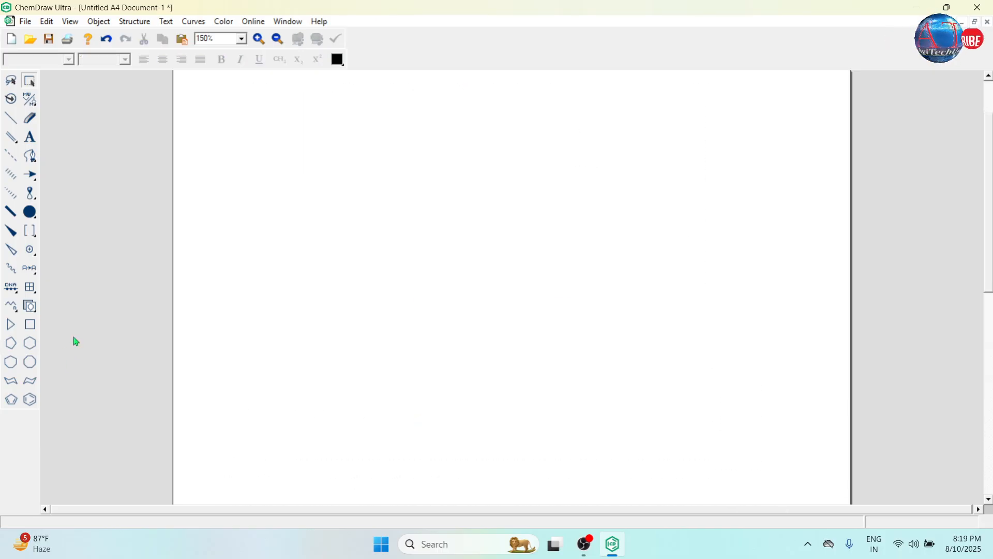
click(30, 399)
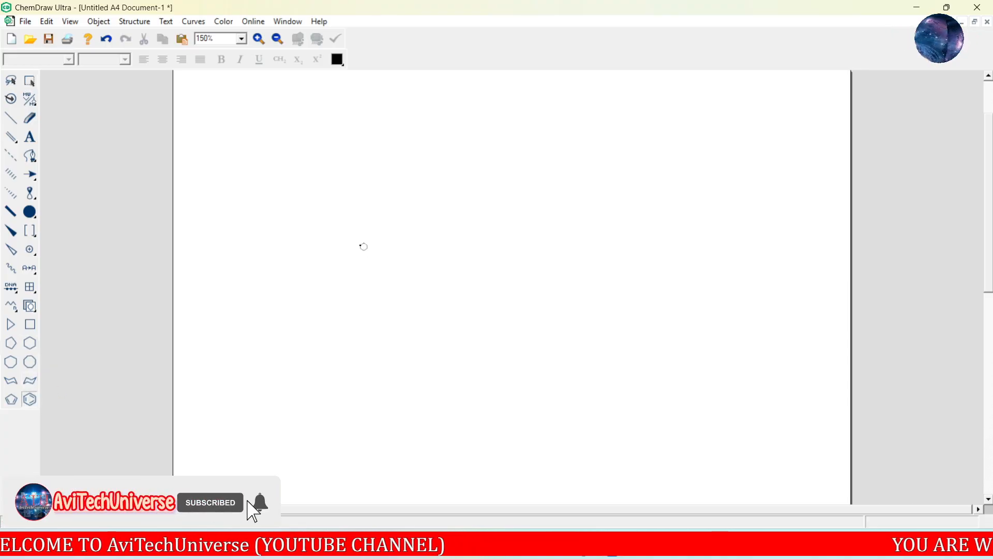
click(361, 245)
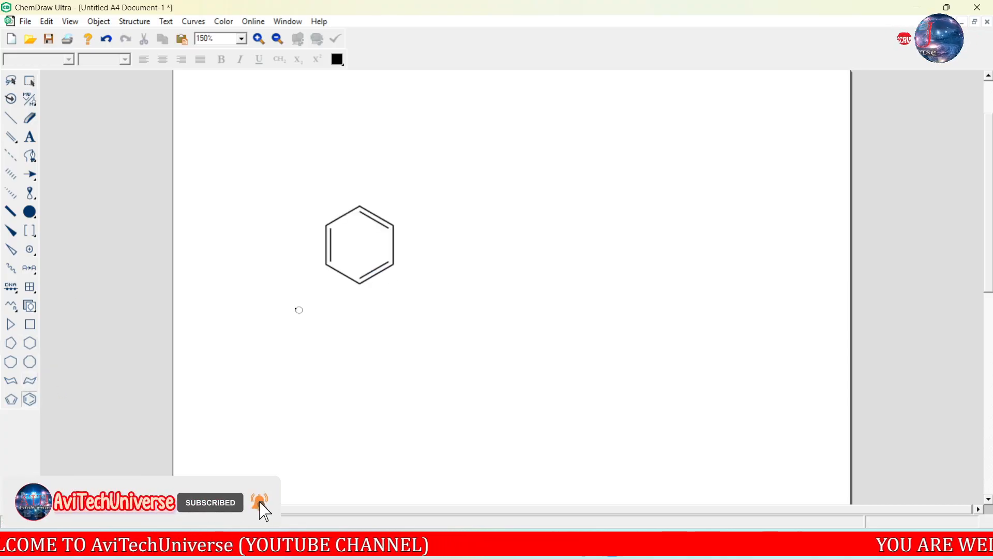
- Attach a side chain to the ring's upper-right carbon, made of two single bonds extended by an 8-carbon zigzag chain
click(397, 225)
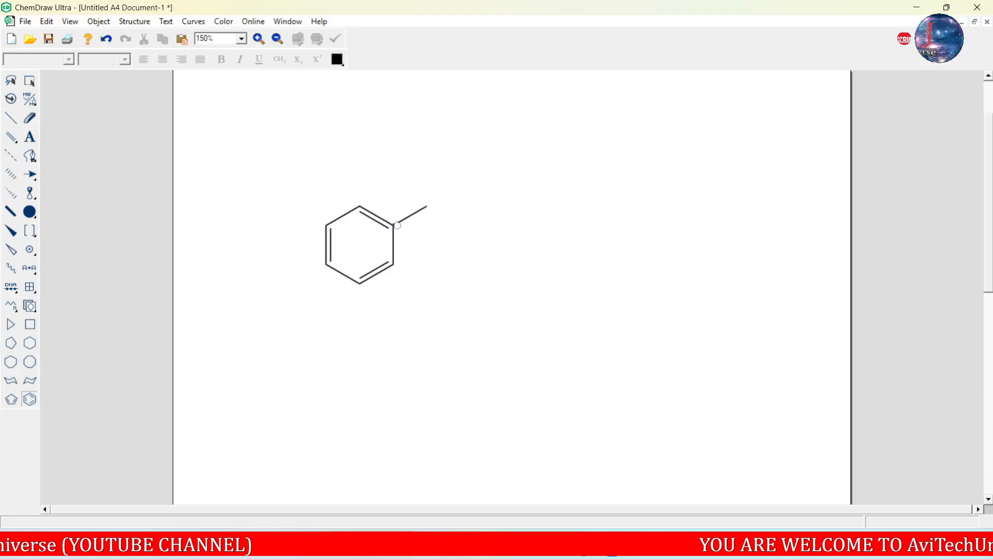
click(428, 207)
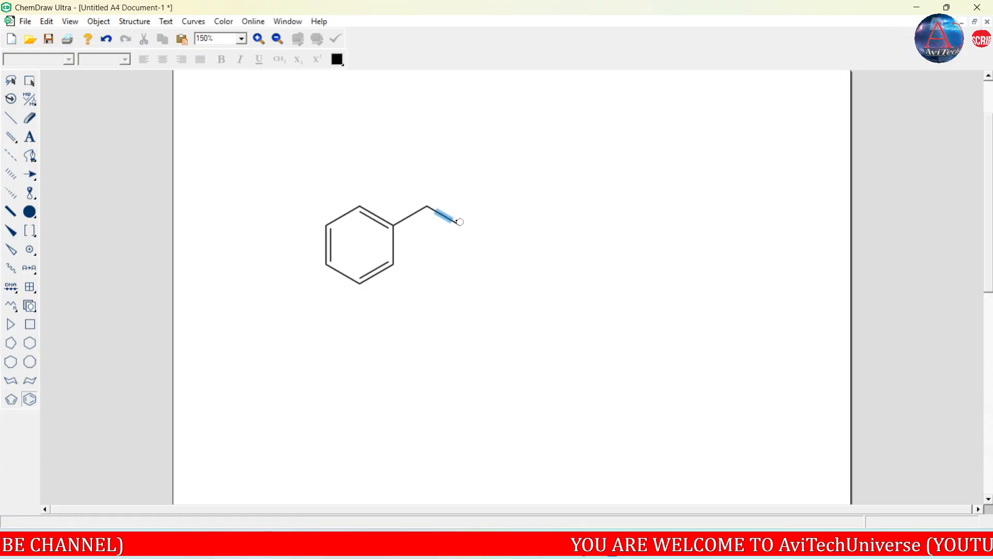
click(482, 262)
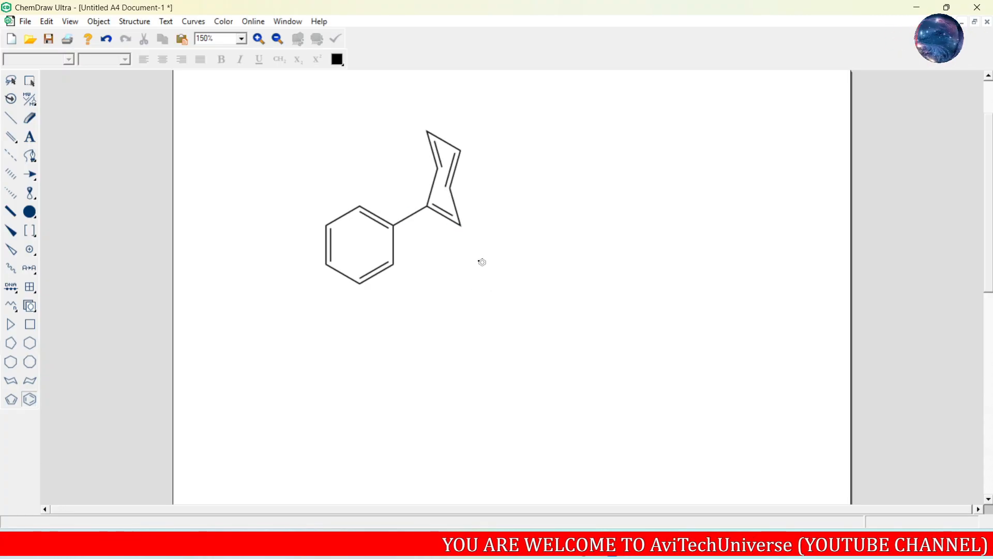
key(ctrl+z)
click(11, 306)
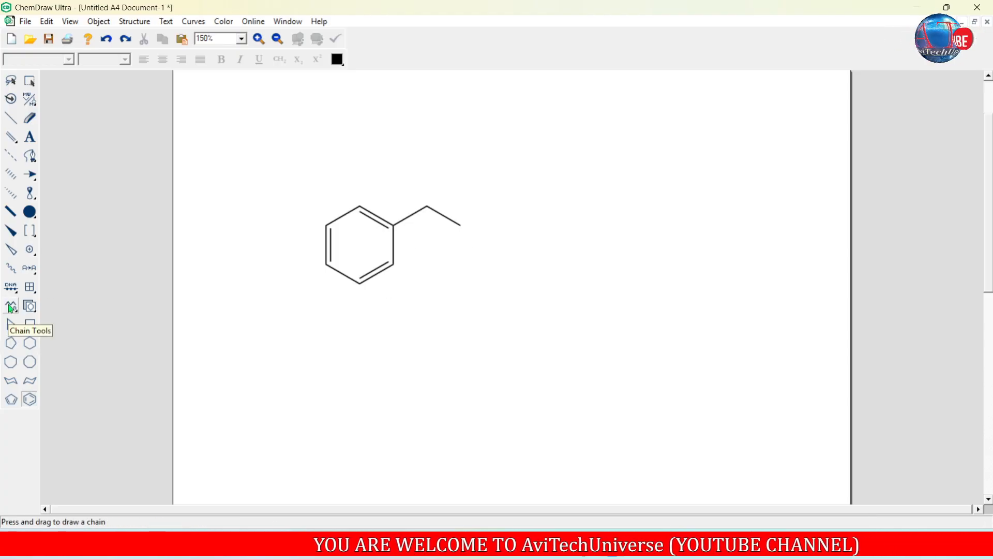
drag(460, 225, 729, 221)
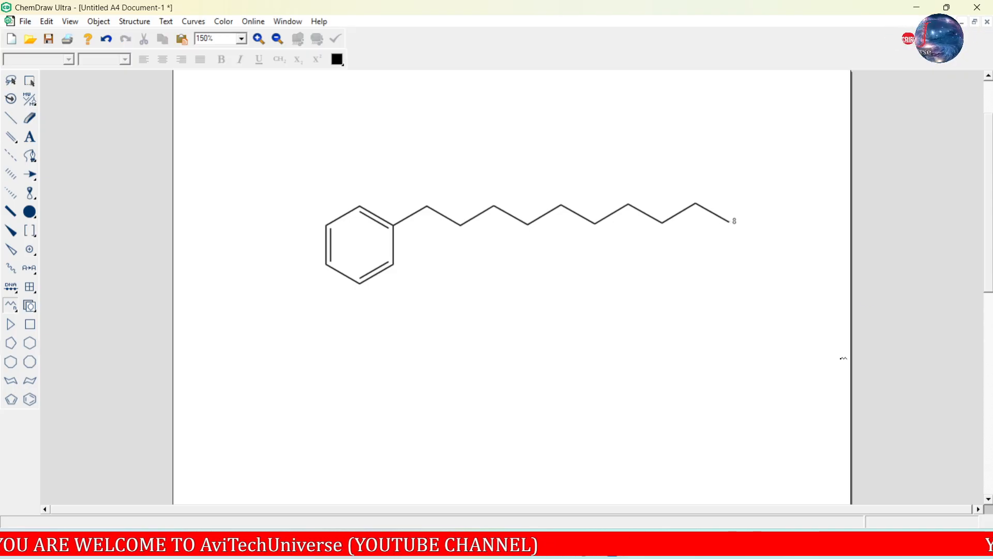
- Check whether Define Nickname is available with the structure selected without its terminal carbon, unselected, and fully selected
click(28, 87)
click(329, 151)
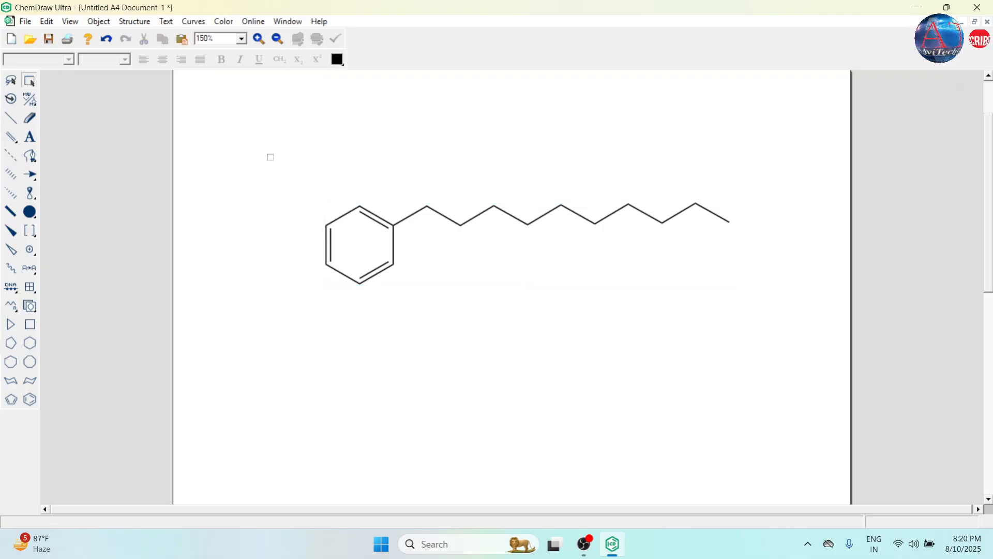
drag(267, 154, 699, 324)
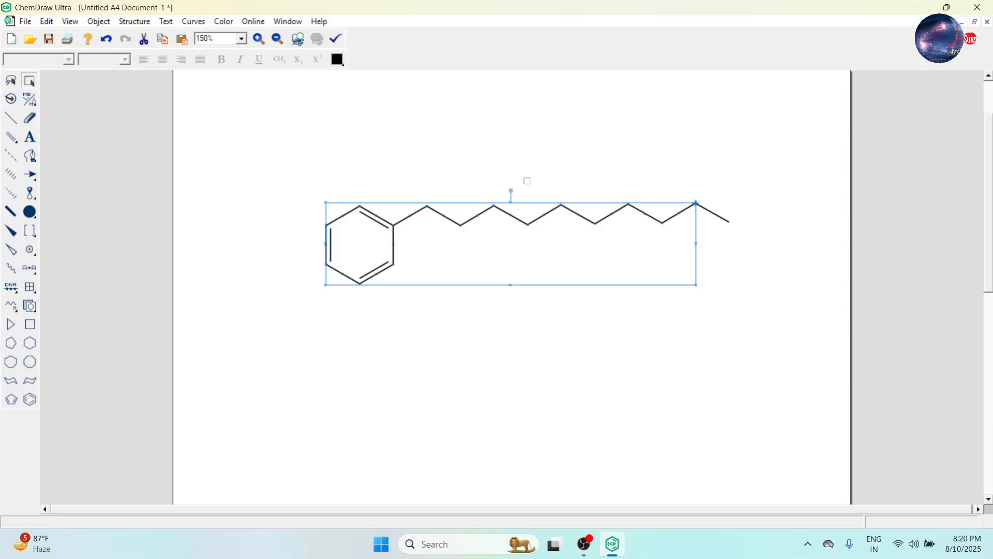
click(143, 23)
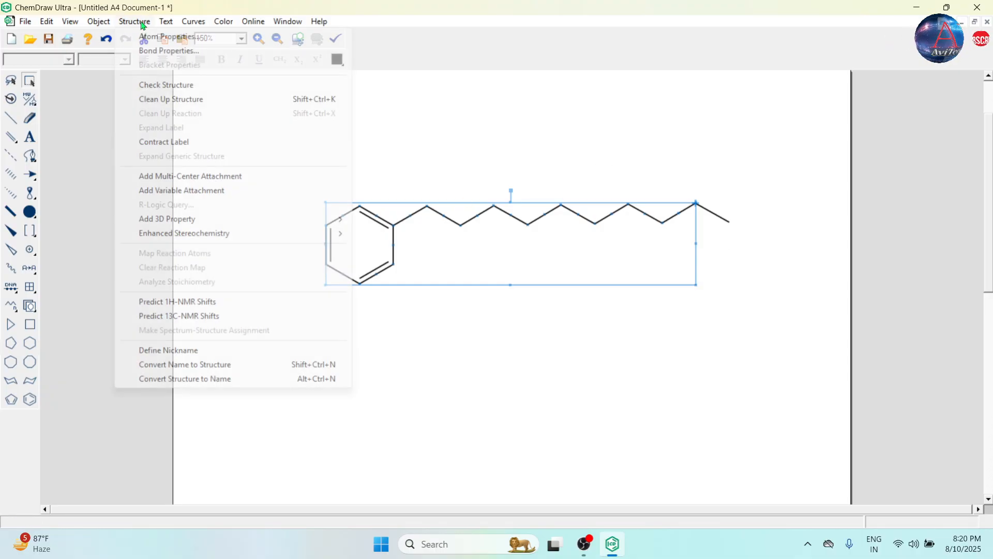
click(516, 146)
click(134, 21)
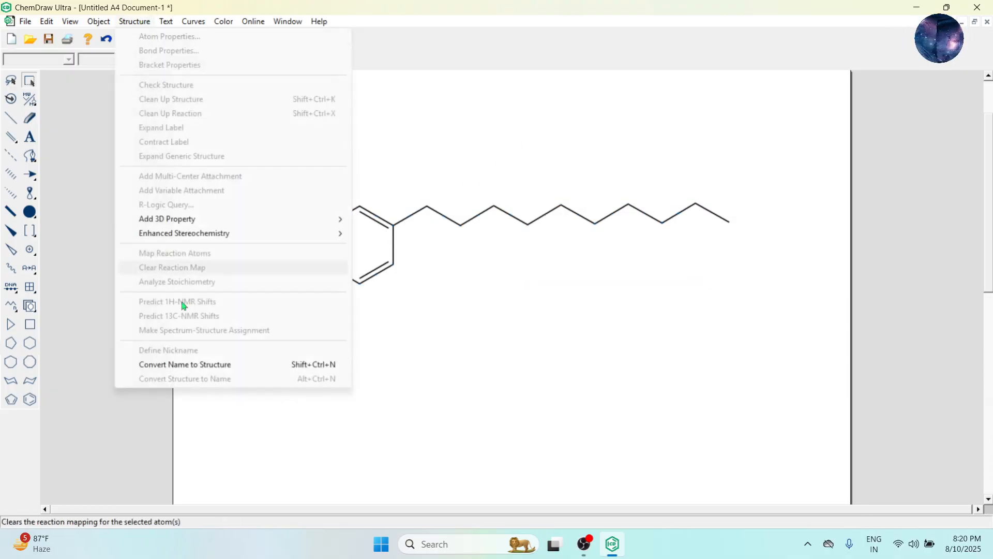
click(355, 380)
drag(246, 149, 730, 349)
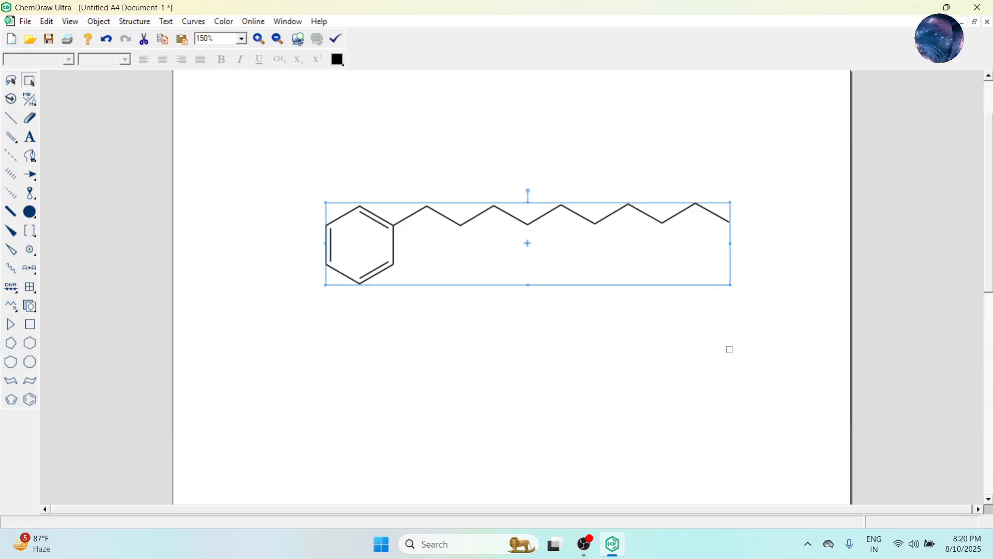
click(135, 22)
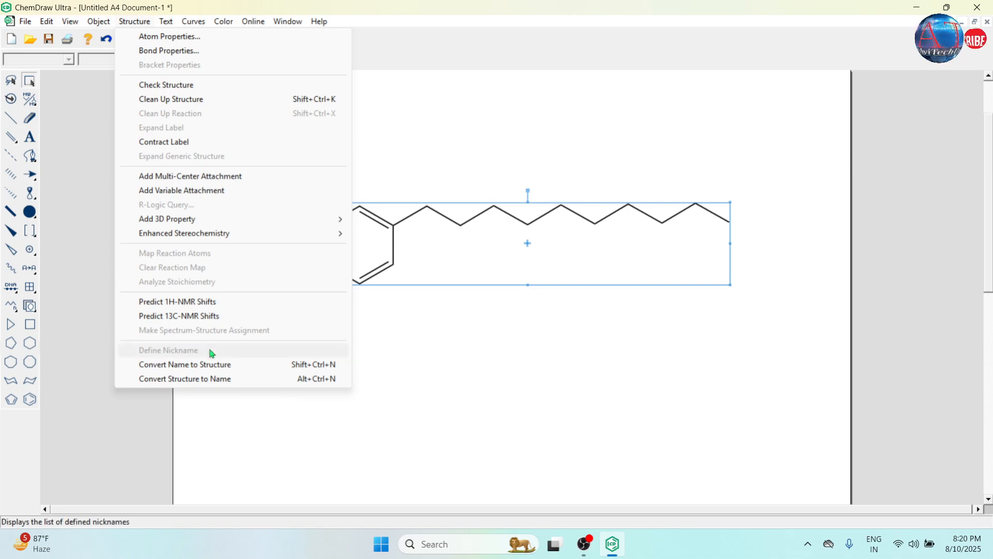
click(452, 433)
click(451, 433)
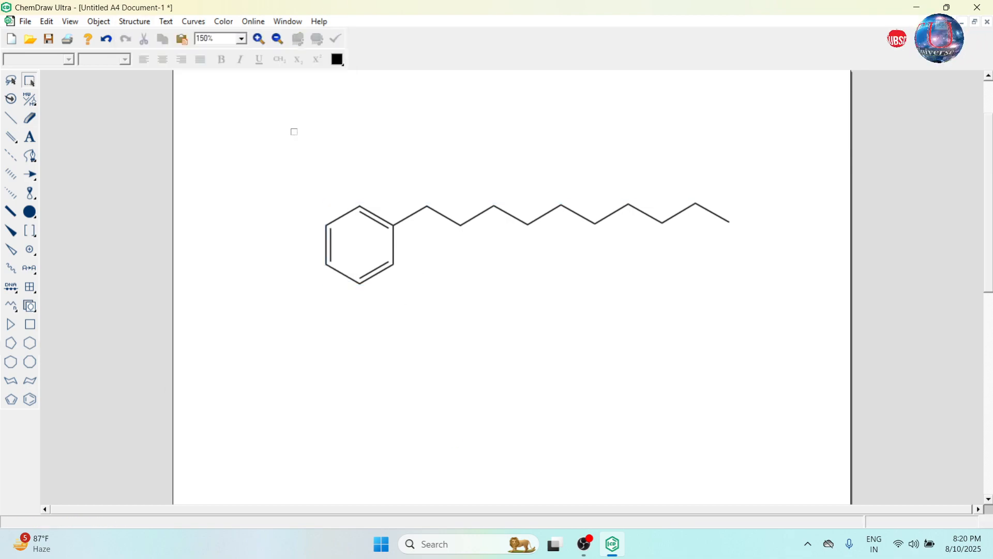
drag(777, 350, 708, 339)
click(134, 21)
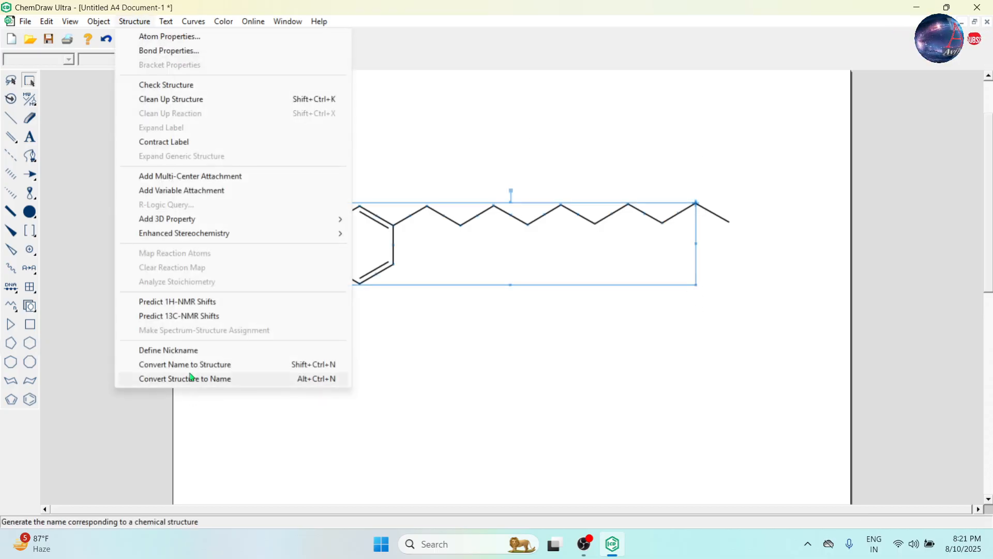
click(672, 399)
- Select the whole ring-and-chain structure and convert it to its chemical name
drag(293, 147, 759, 377)
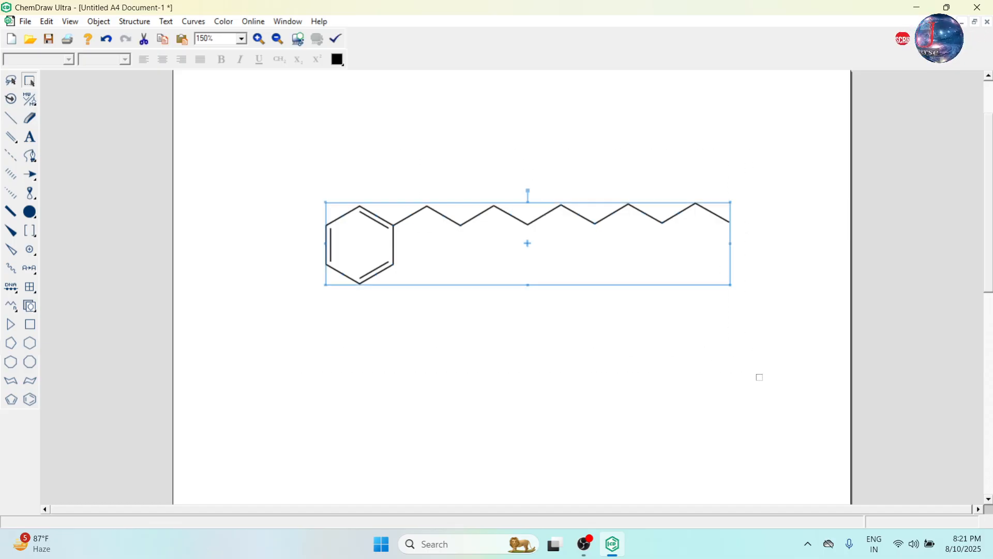
click(134, 21)
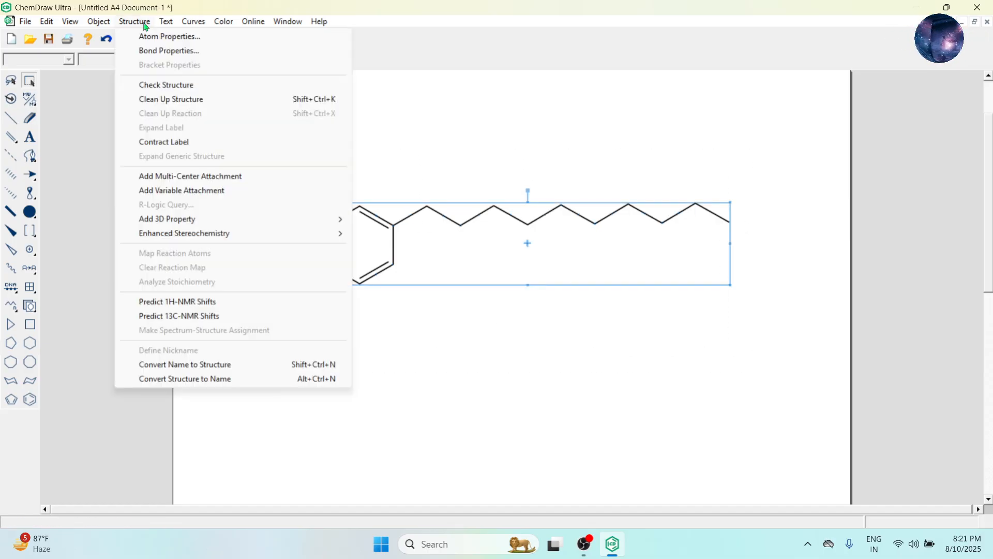
click(215, 381)
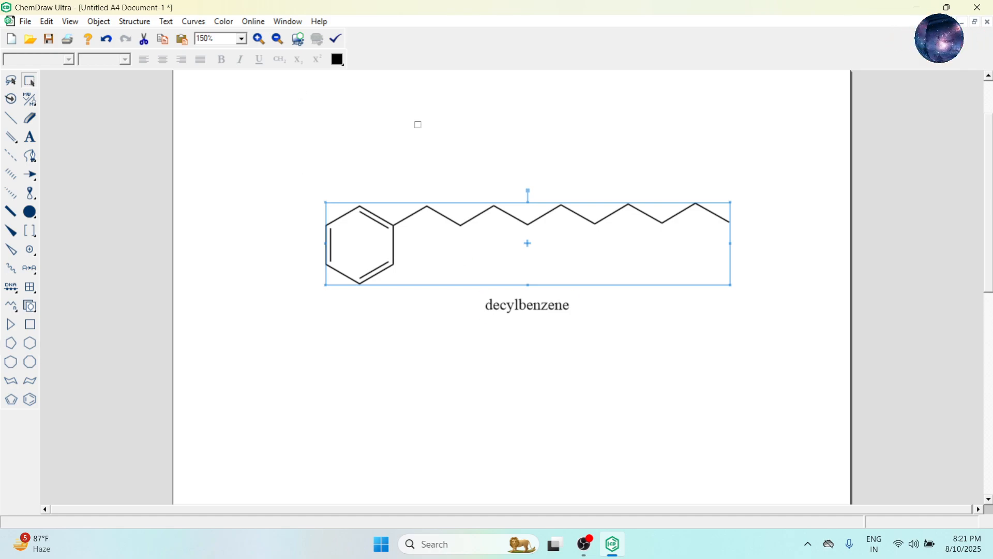
- Define the nickname deze for the ring-and-chain structure, selected without its terminal chain carbon
click(279, 158)
drag(254, 153, 702, 284)
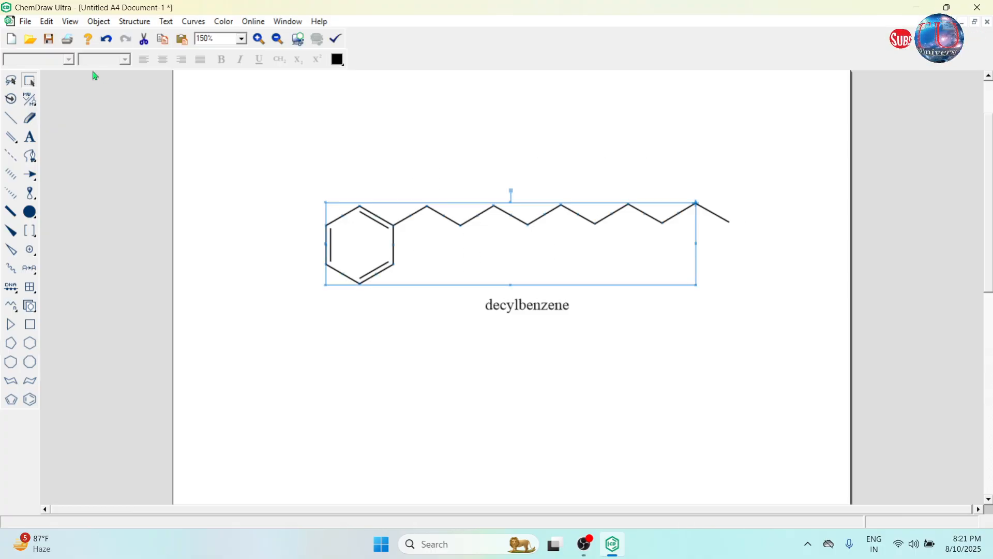
click(135, 21)
click(233, 350)
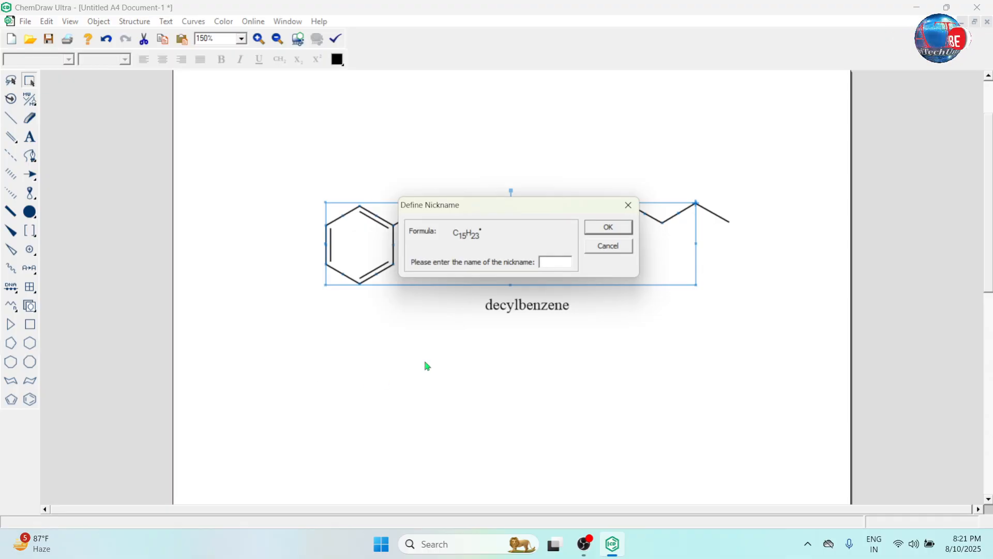
text(deze)
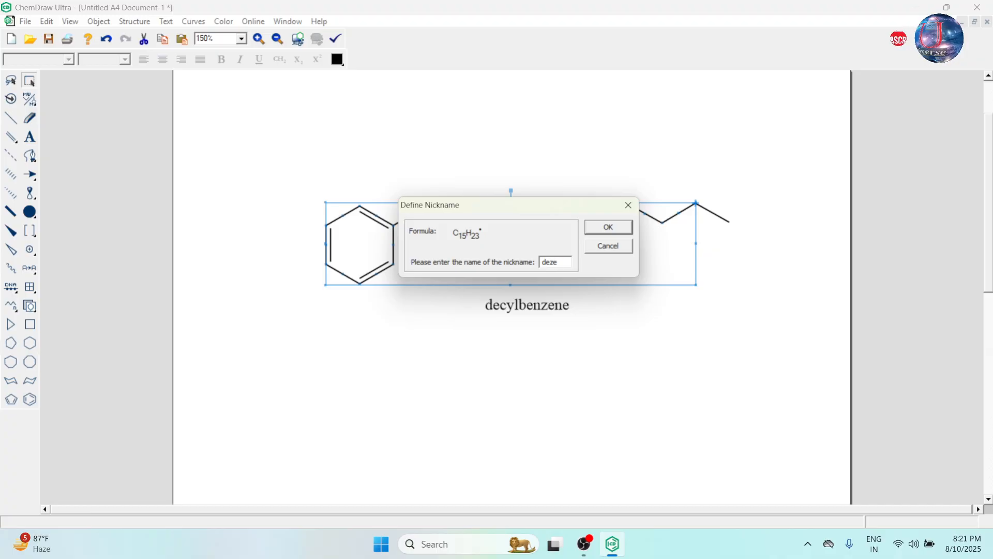
text(cyl)
click(609, 227)
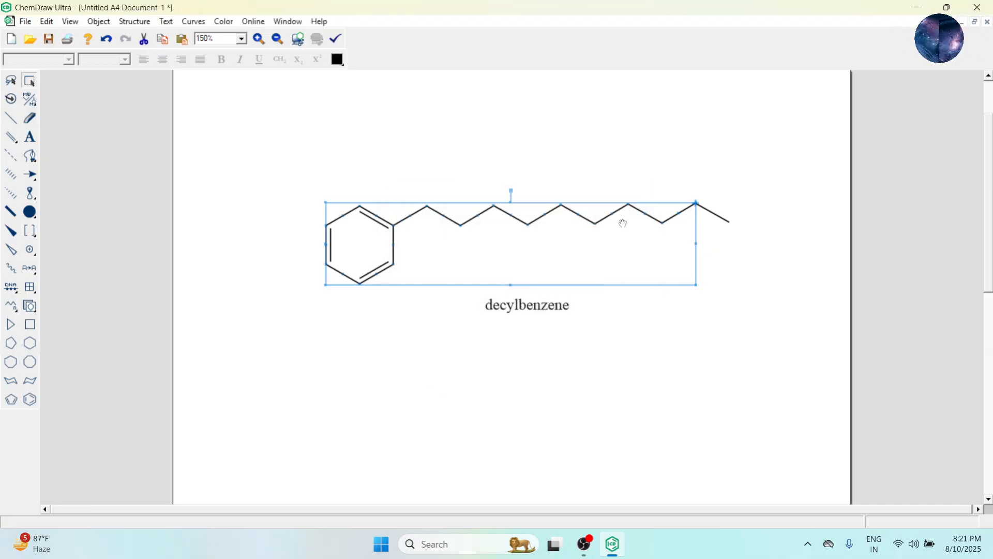
- Draw a single bond in the empty area below the decylbenzene name and label its upper end deze
click(313, 293)
drag(244, 149, 648, 370)
scroll(430, 328, down, 3)
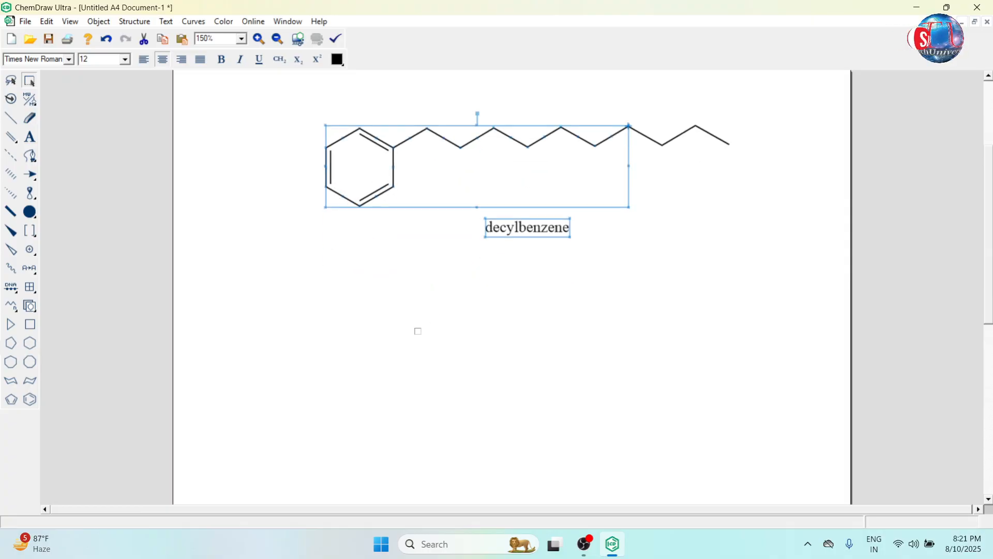
click(414, 328)
click(11, 117)
click(291, 308)
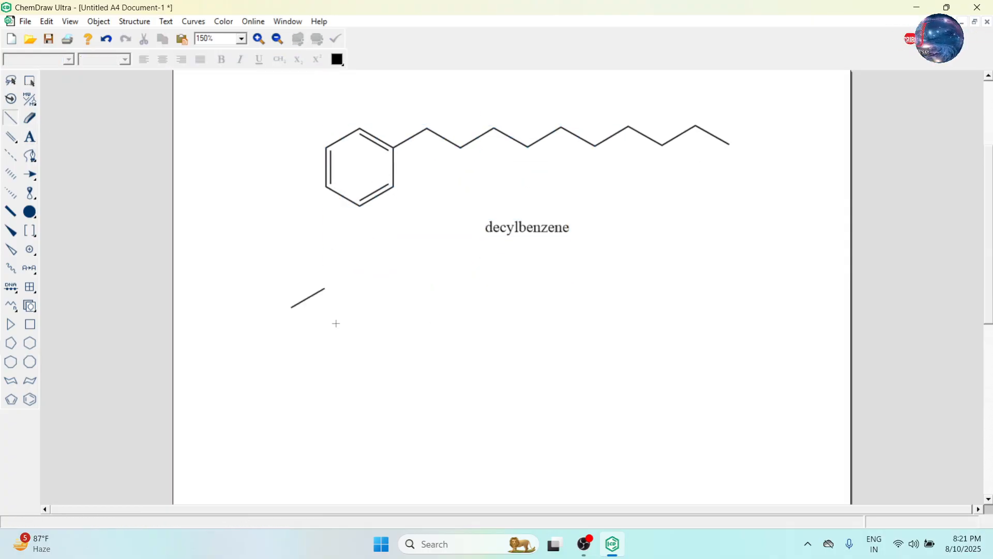
double_click(326, 289)
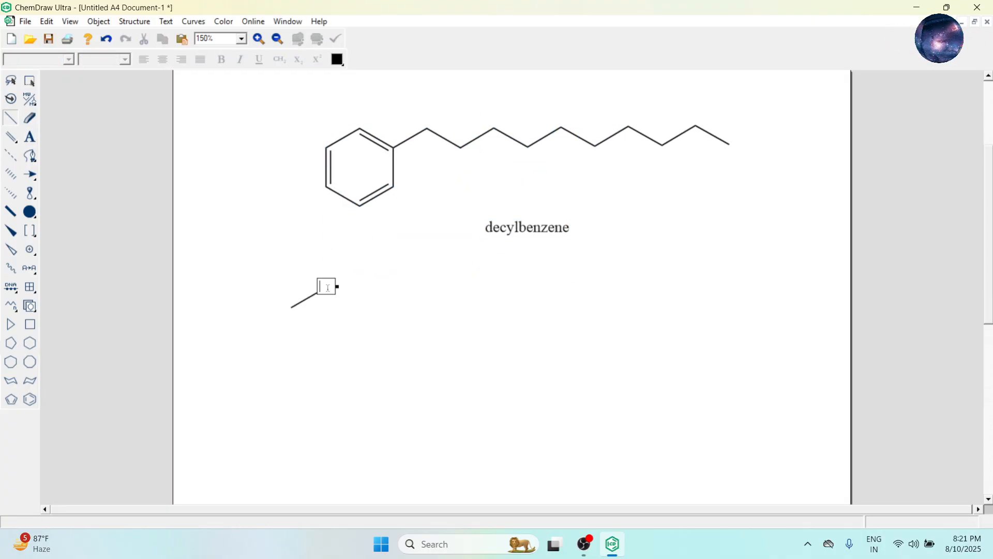
text(deze)
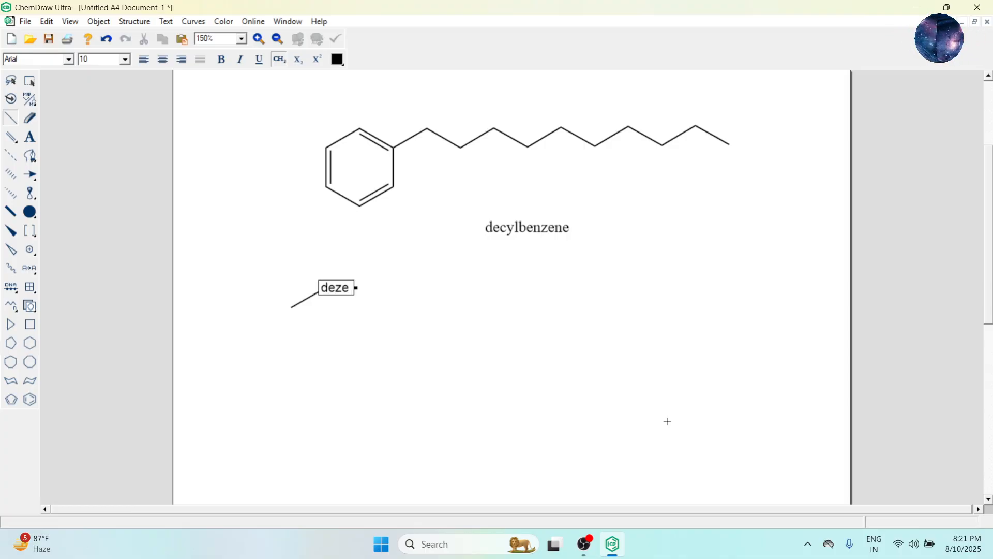
- Expand the deze label on the new bond into its full structure
click(30, 80)
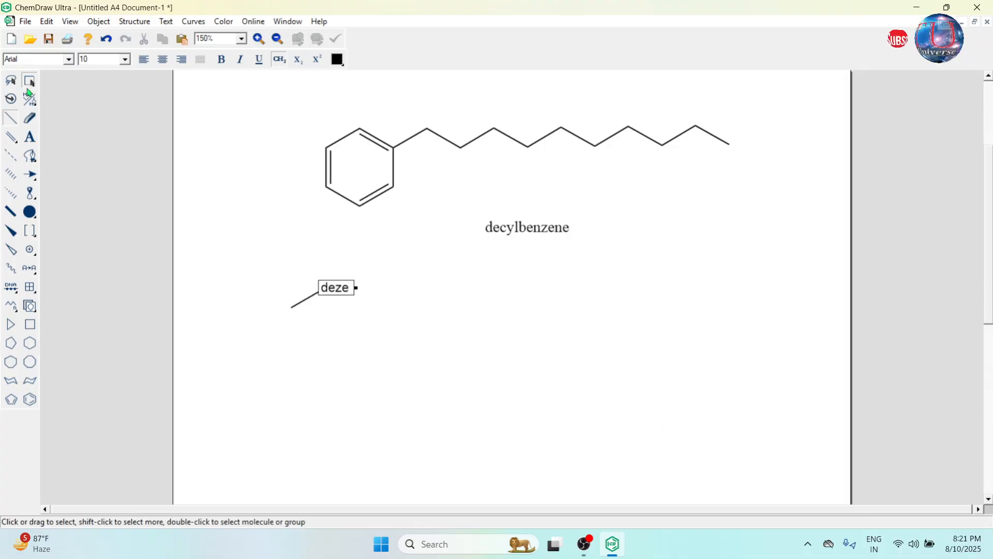
click(131, 22)
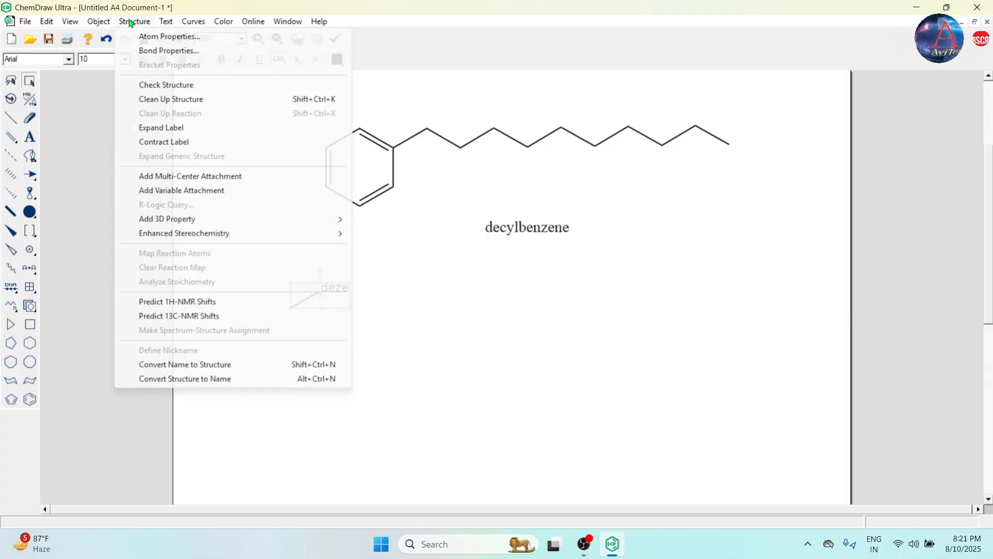
click(186, 128)
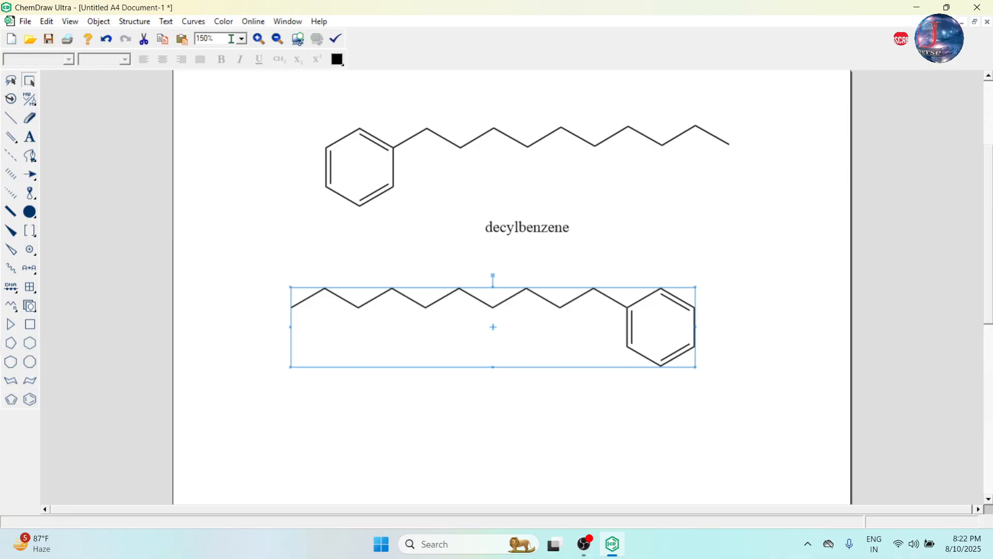
- Clean up the expanded structure twice, and flip it horizontally and vertically to match the orientation of the original decylbenzene
click(135, 21)
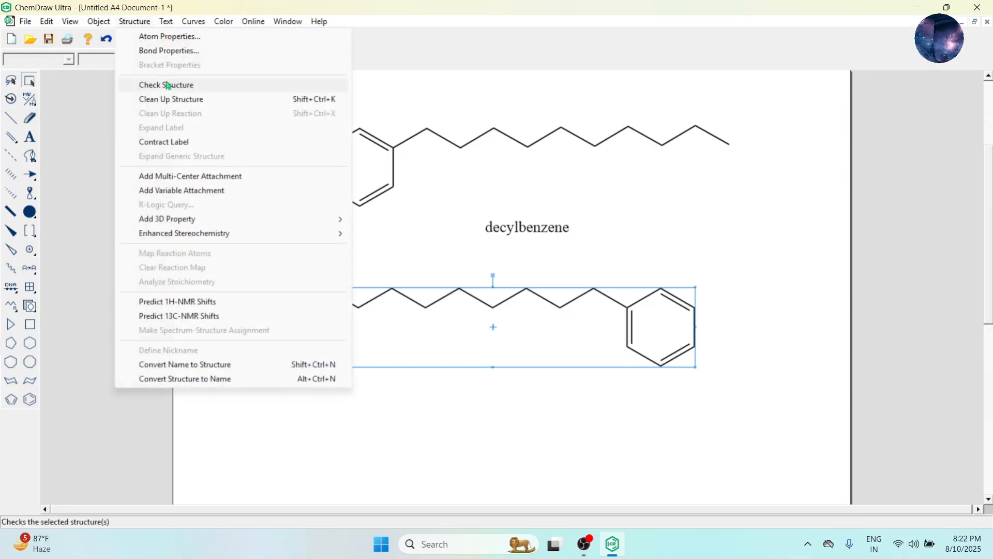
click(174, 99)
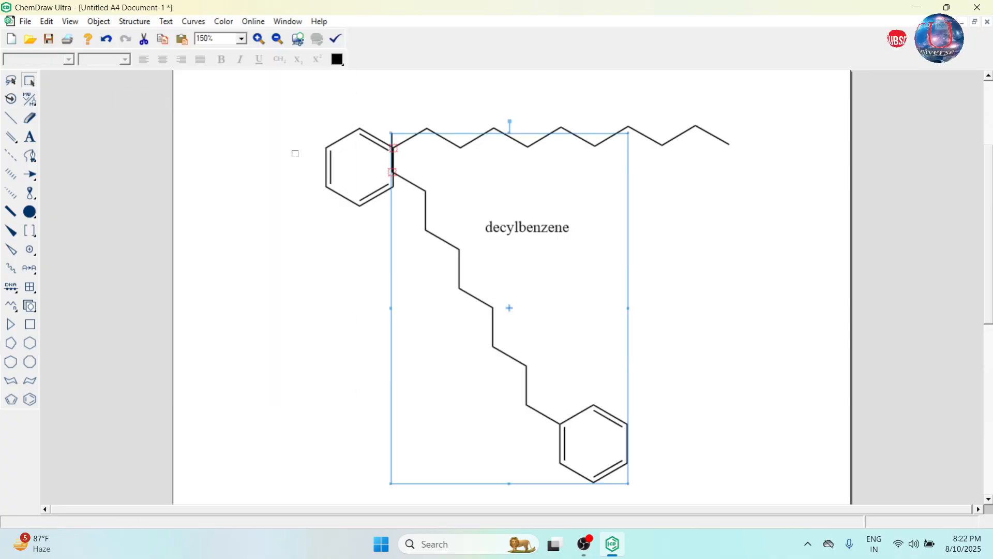
click(128, 23)
click(162, 98)
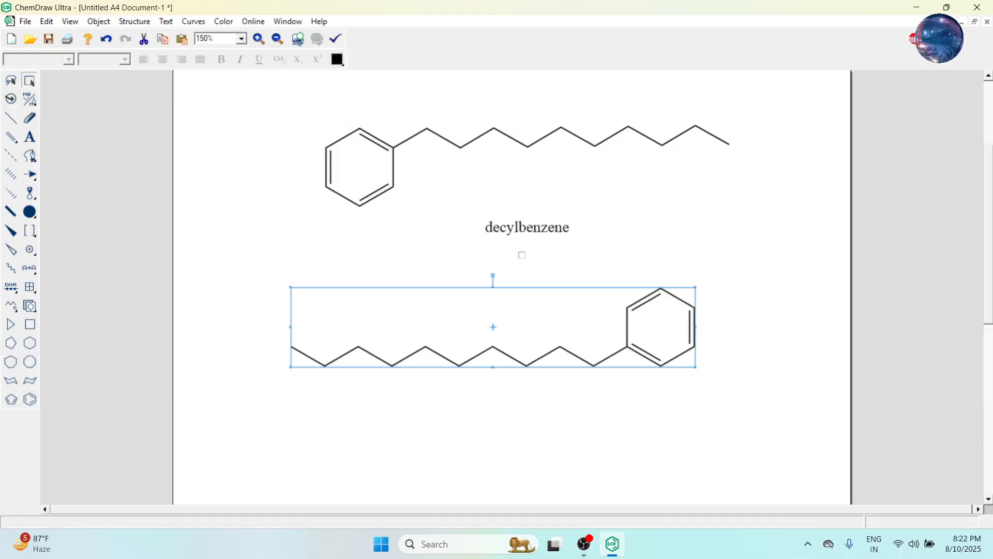
key(ctrl+shift+h)
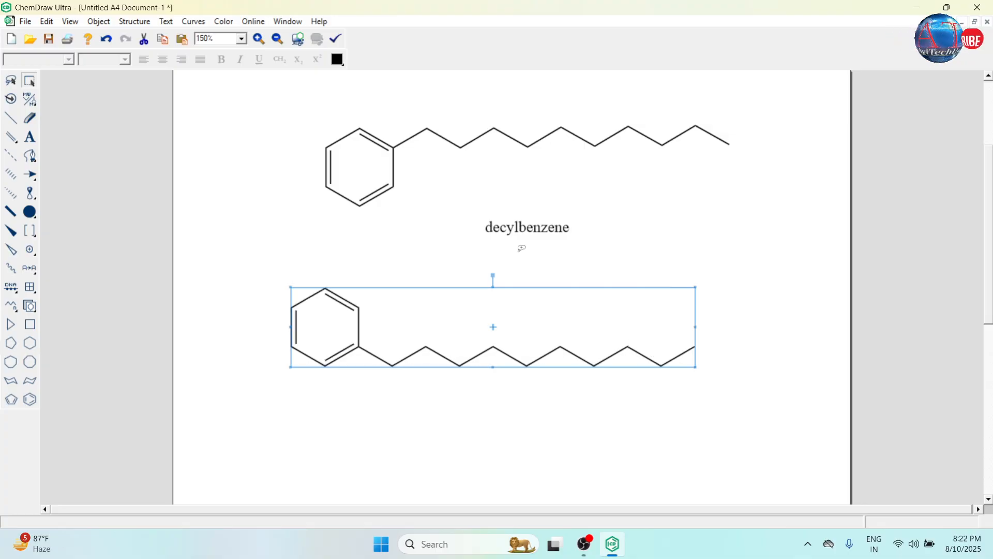
key(ctrl+shift+v)
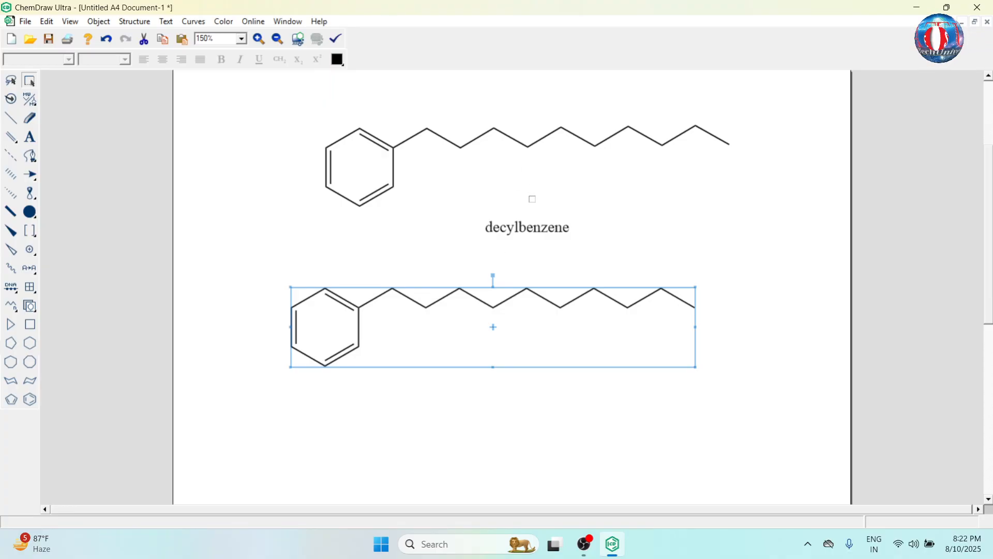
- Draw five linearly fused benzene rings below the chain structures and attach a single bond to the last ring's upper-right carbon
scroll(460, 239, down, 2)
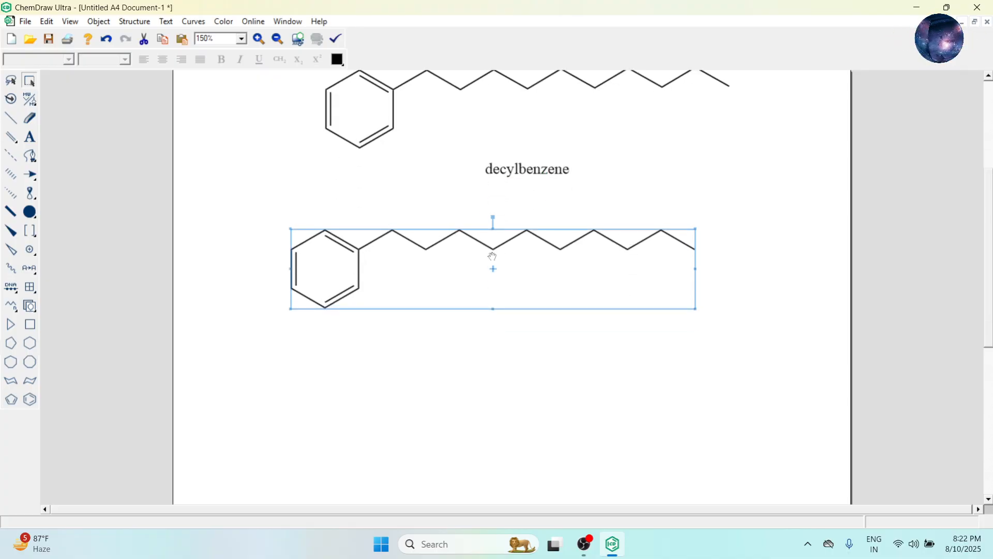
click(29, 399)
click(297, 416)
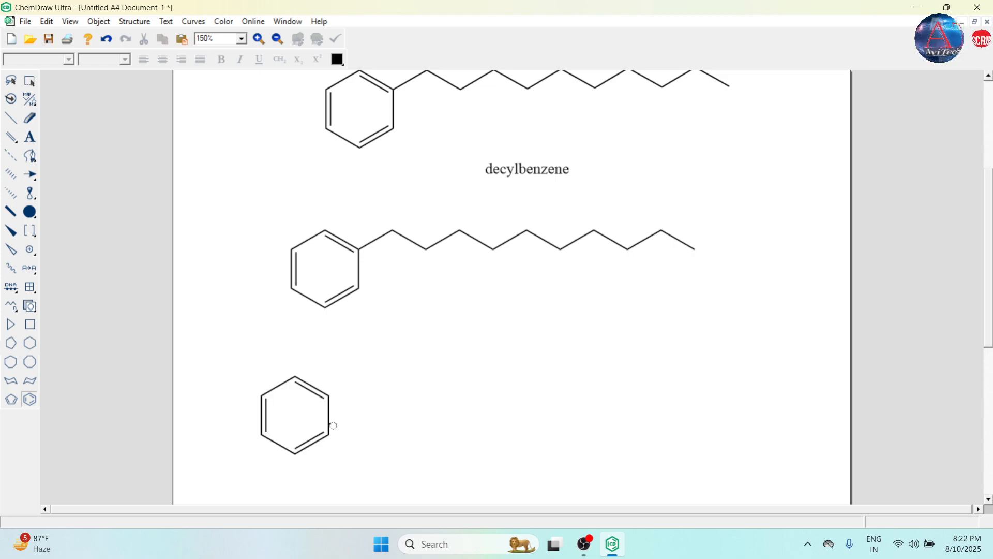
click(329, 417)
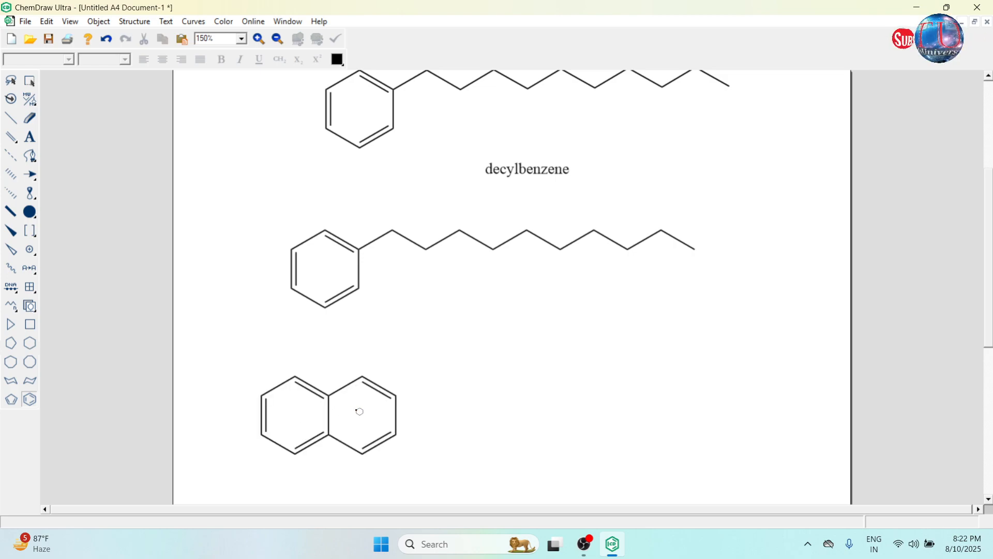
click(396, 414)
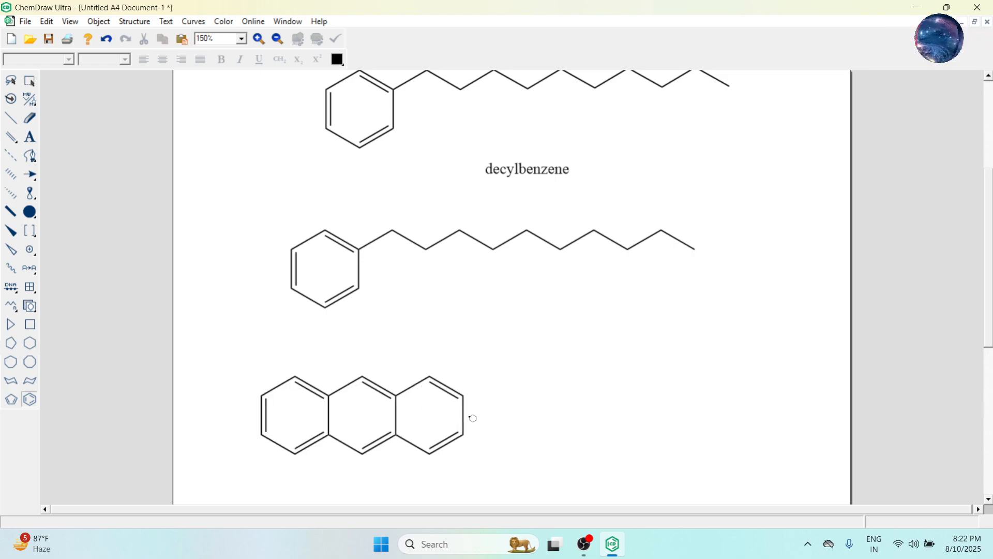
click(468, 415)
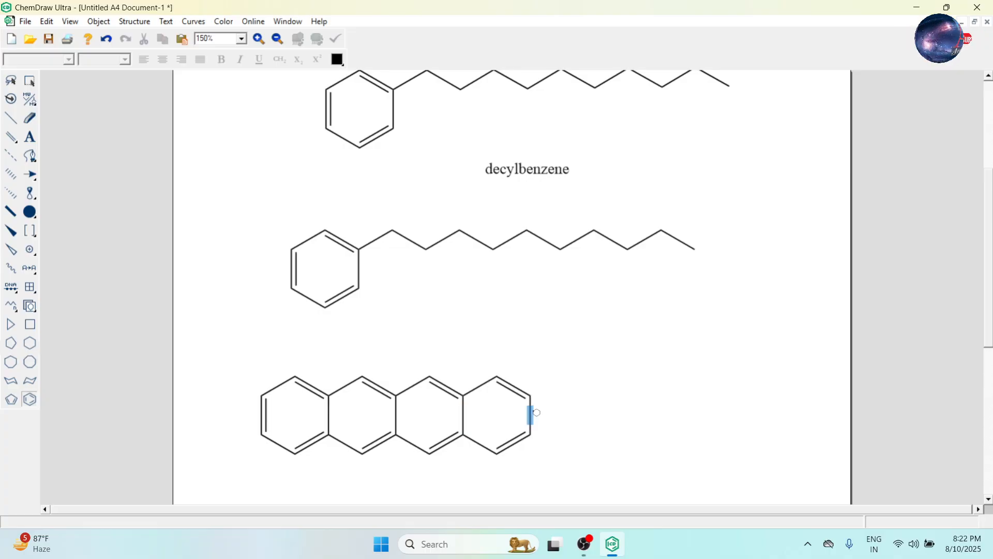
click(531, 415)
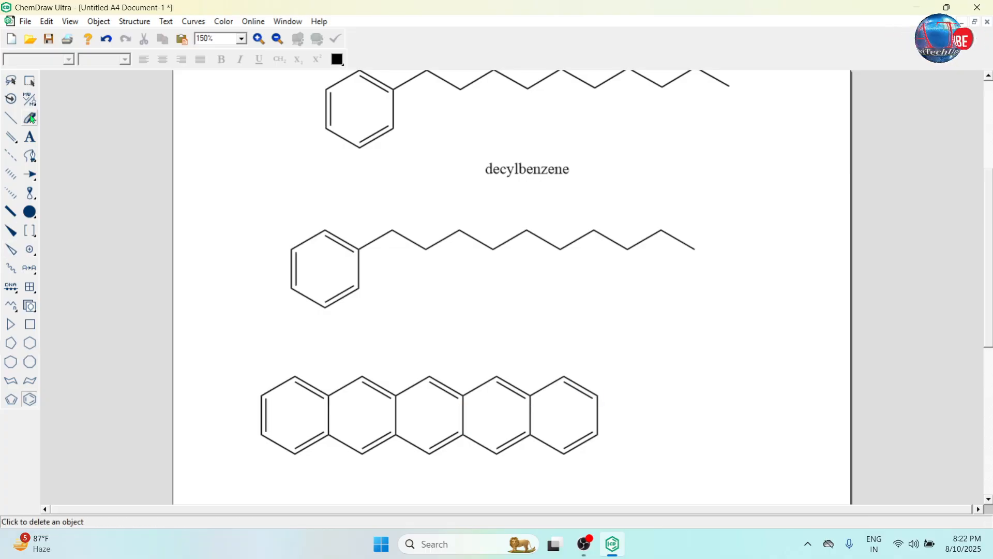
click(10, 117)
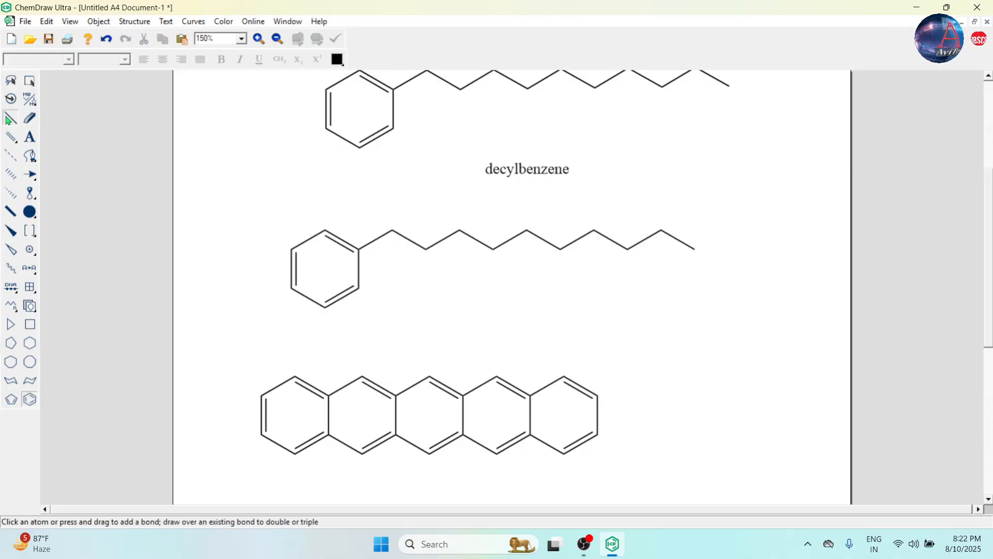
click(598, 396)
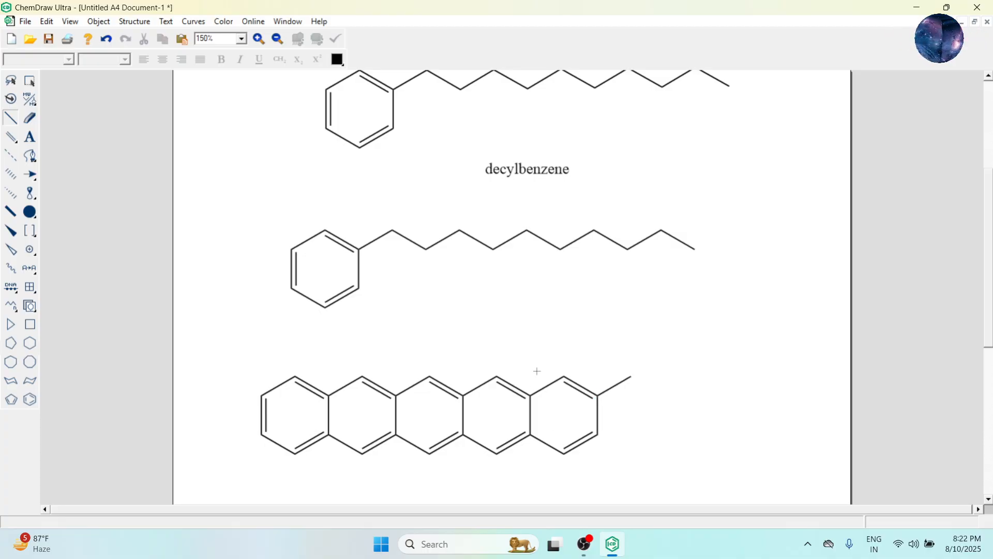
- Select the five fused rings without the methyl carbon and convert the structure to its chemical name
click(29, 80)
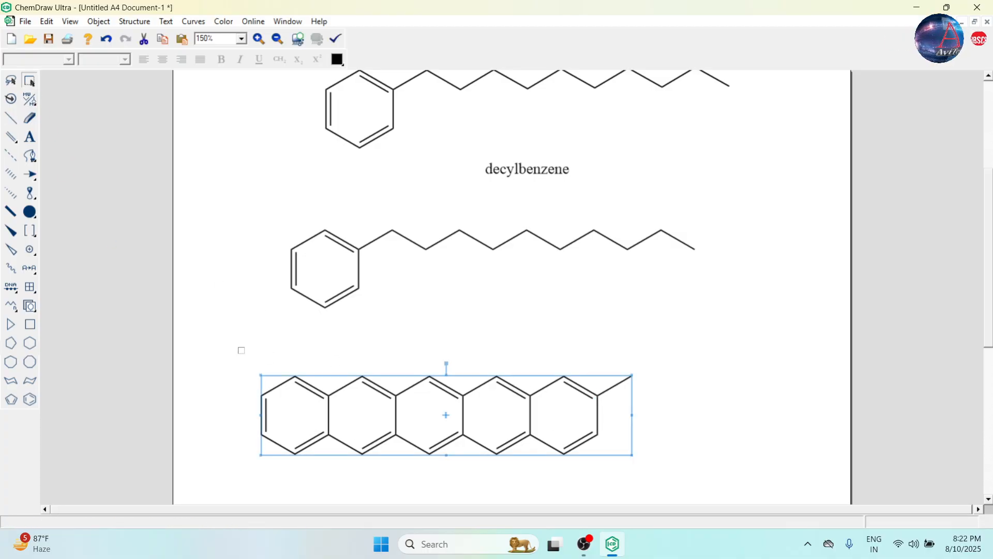
drag(223, 344, 595, 496)
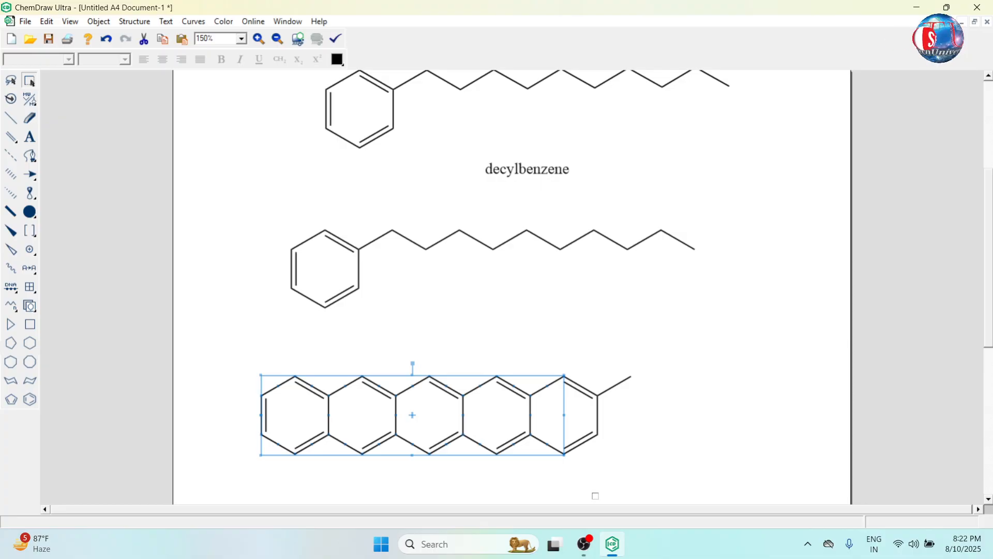
drag(217, 344, 617, 504)
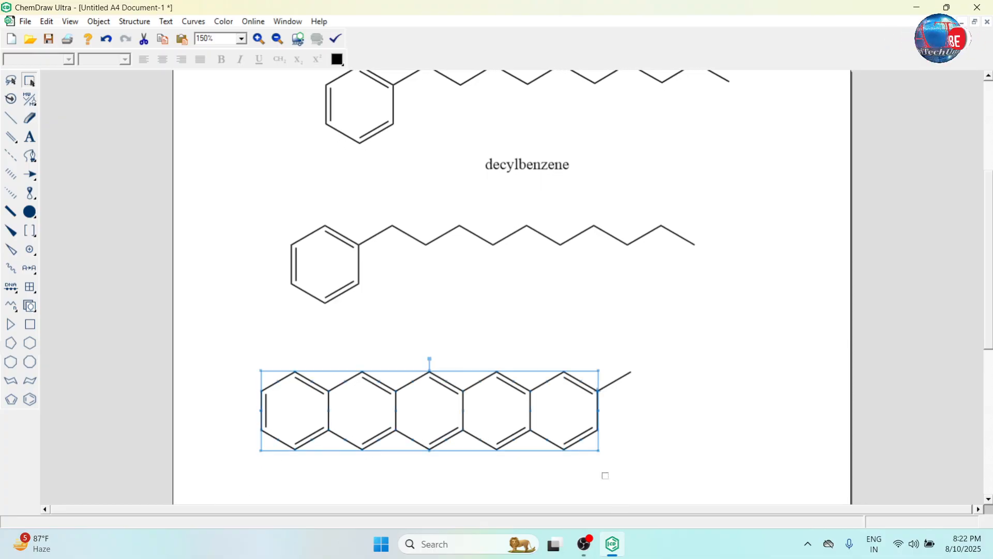
click(134, 21)
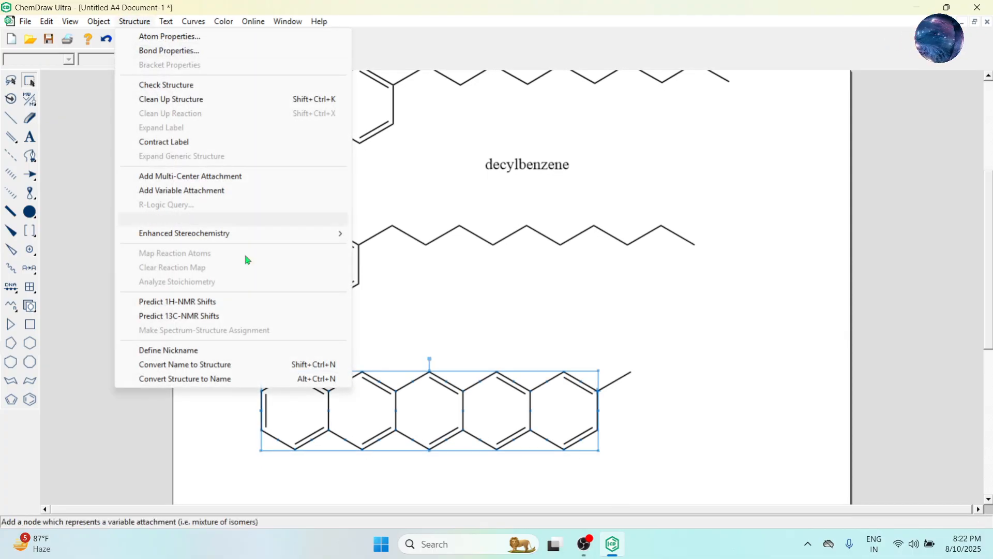
click(255, 384)
scroll(350, 368, down, 1)
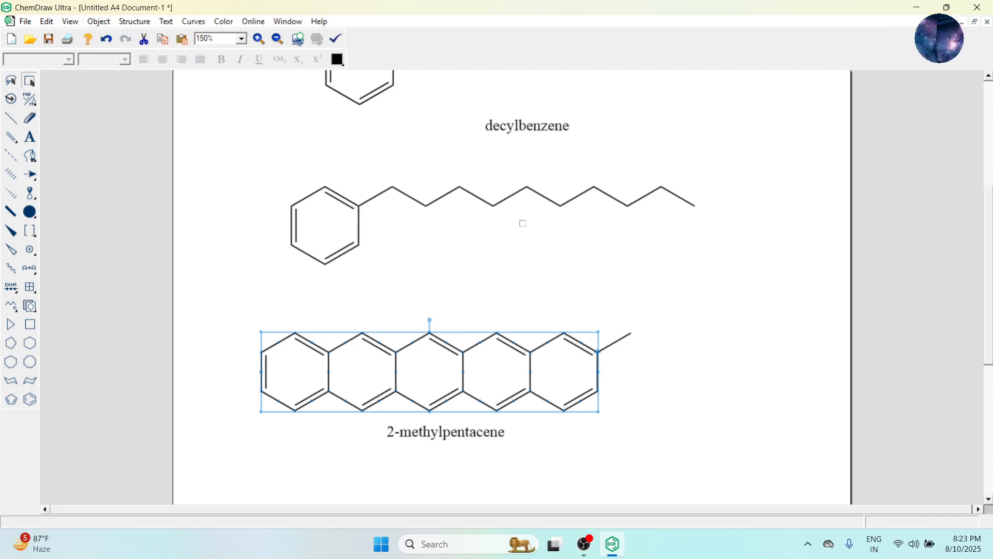
- Define the nickname 2-me for the selected five-ring fragment
click(134, 21)
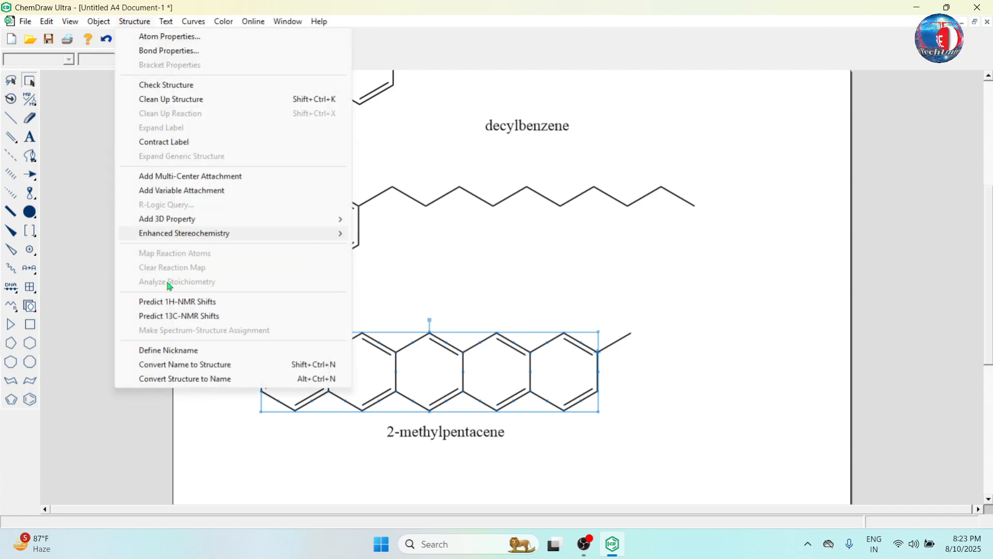
click(169, 351)
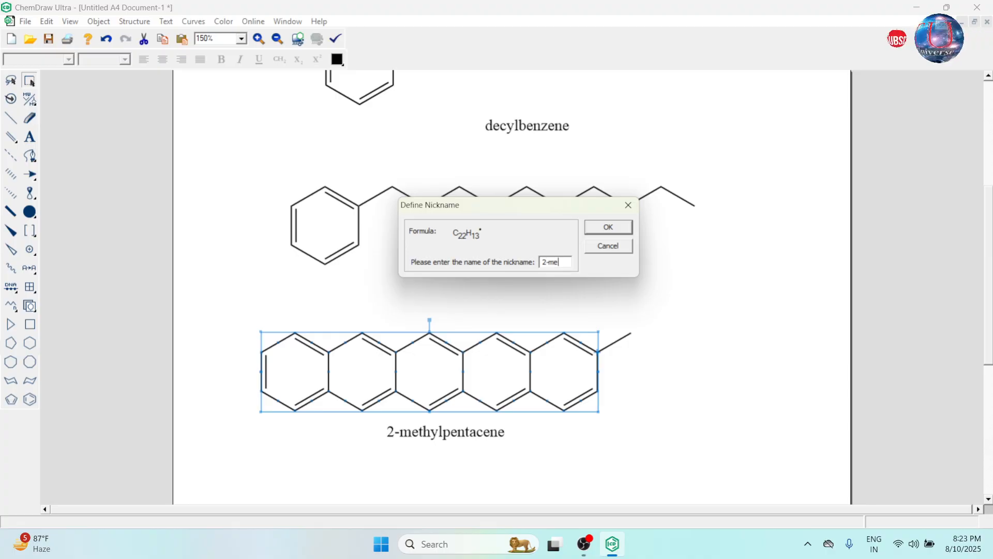
click(627, 231)
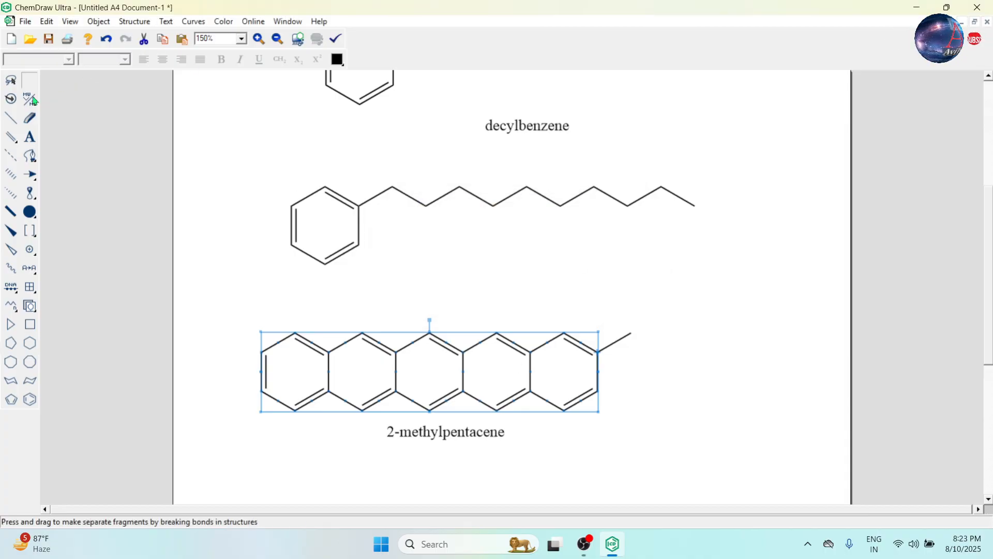
- Add a text label reading 2-me in the empty space between the second decylbenzene and the fused rings
click(29, 138)
click(605, 275)
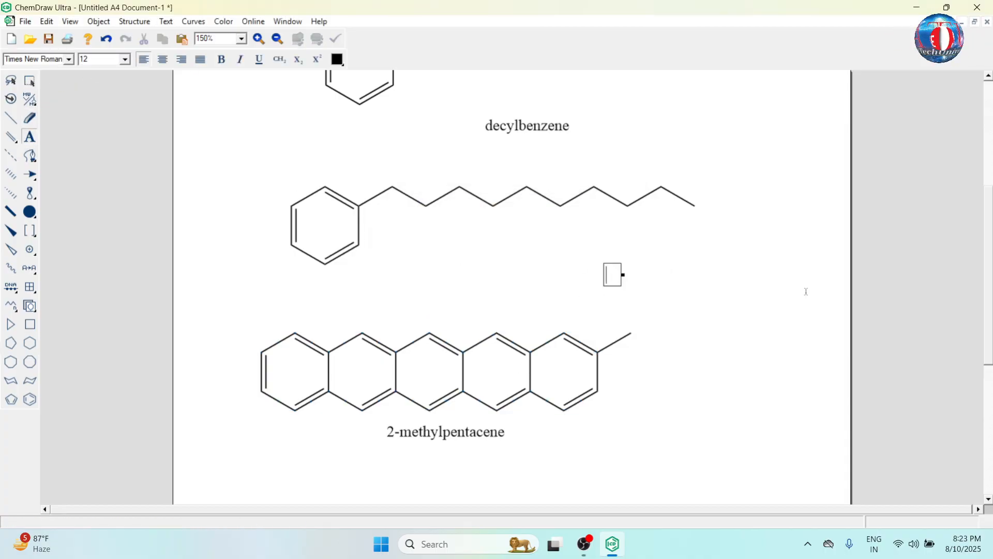
text(2)
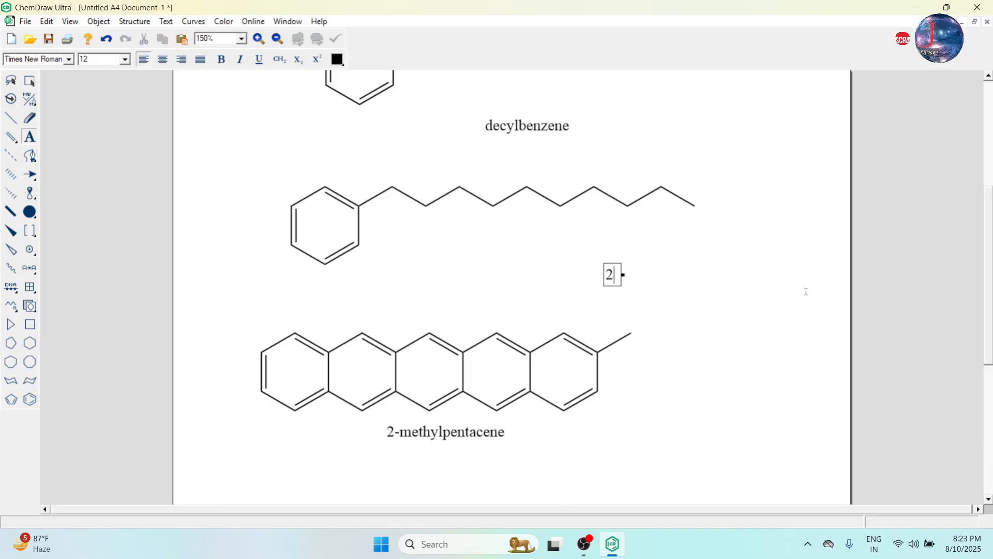
text(-me)
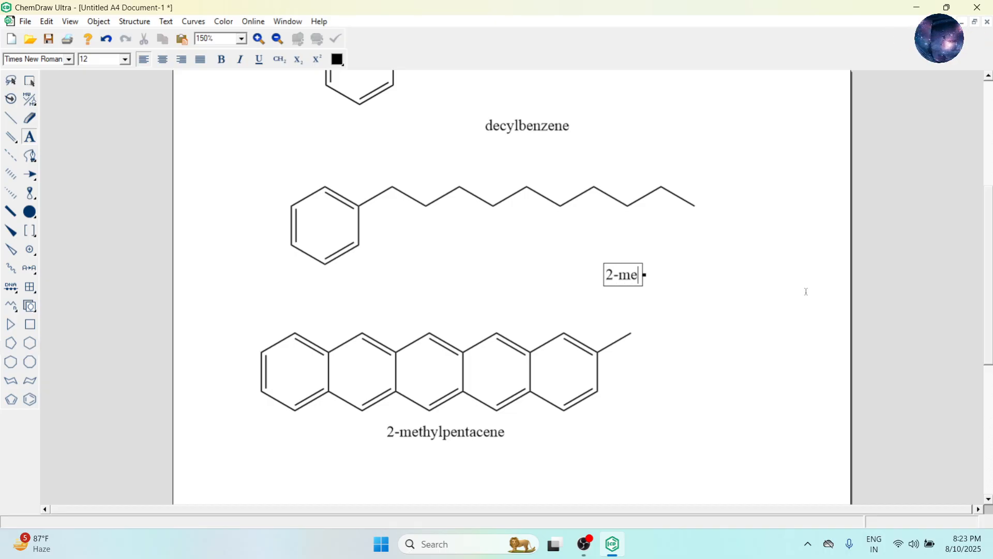
- Try to expand the free-standing 2-me text label into its structure
click(29, 80)
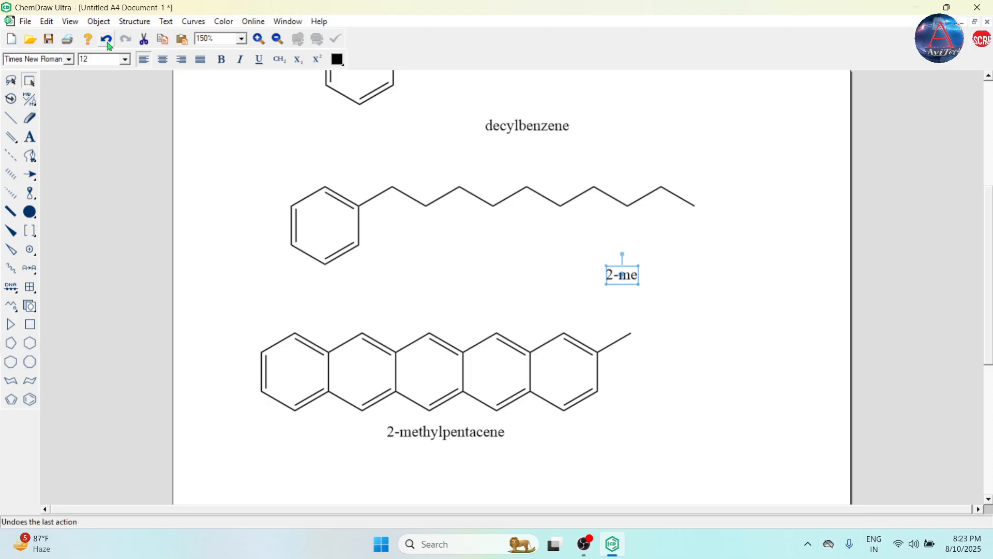
click(125, 24)
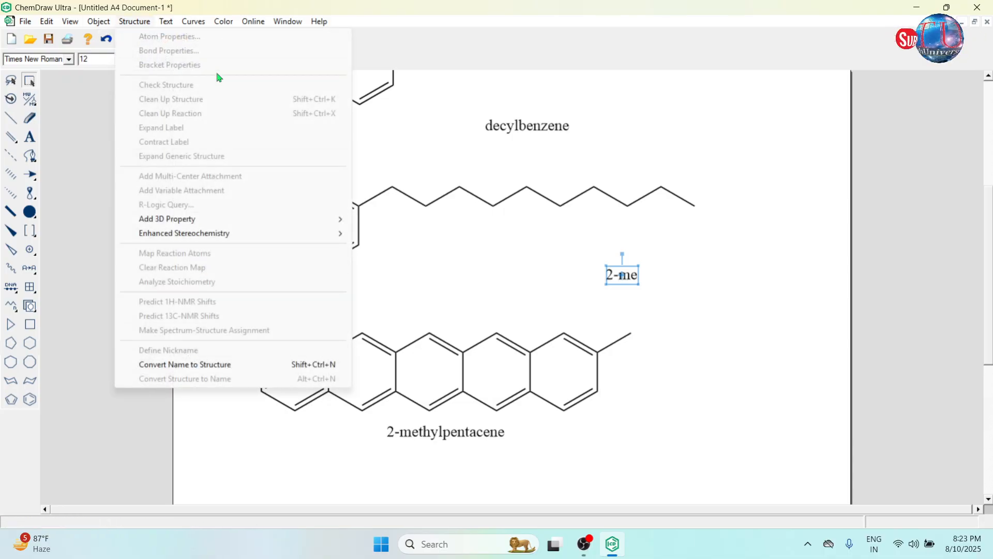
click(646, 248)
- Draw a single bond between the second decylbenzene and the fused rings, and label its upper-right end 2-me
click(555, 248)
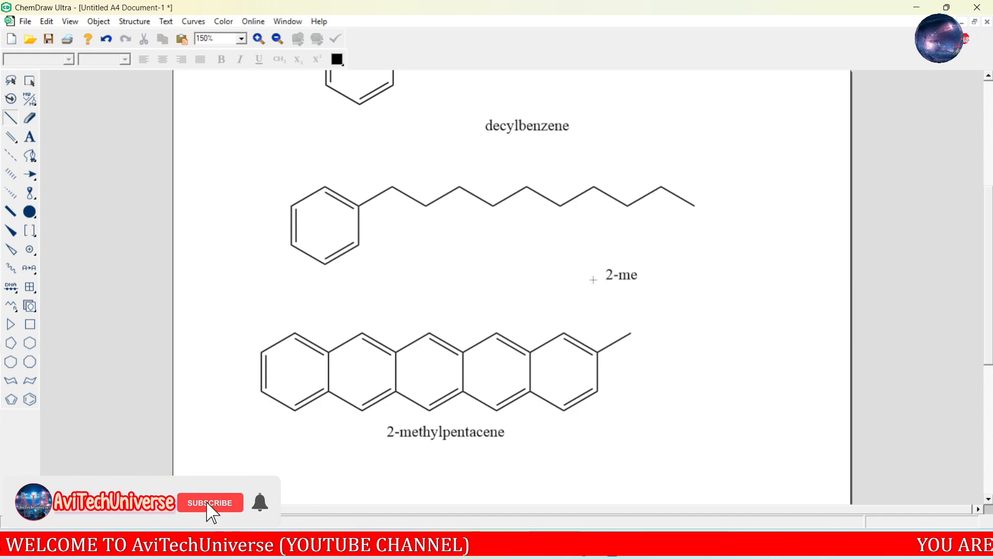
click(483, 270)
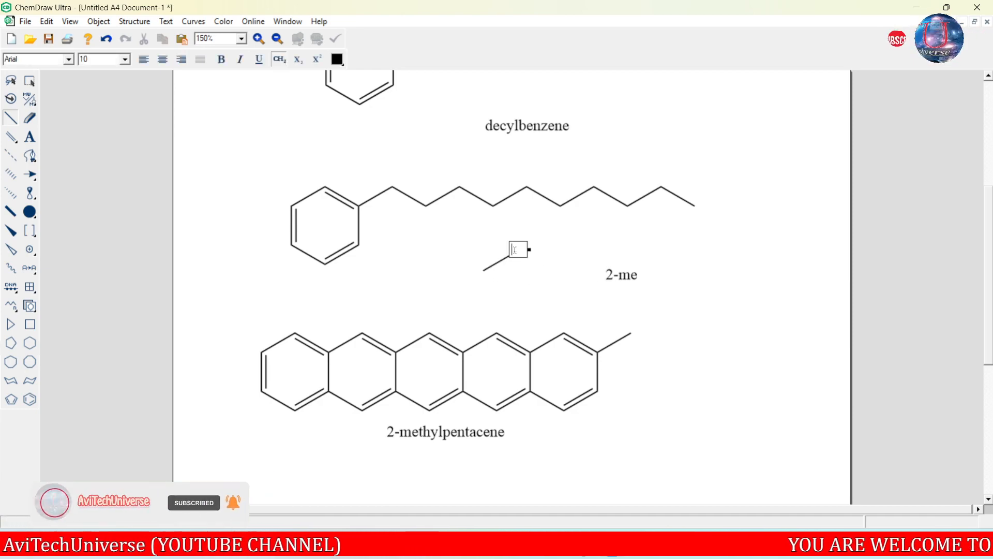
key(F1)
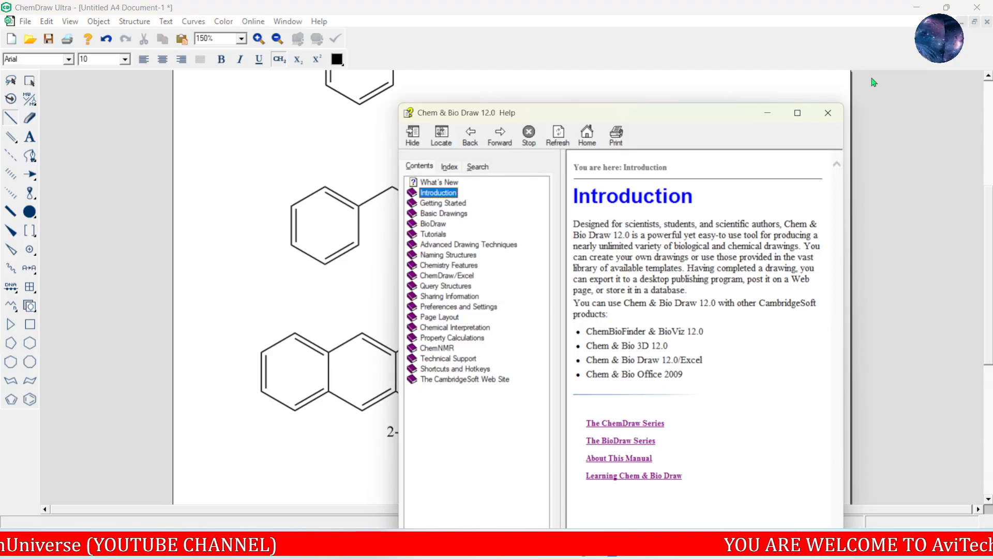
click(829, 115)
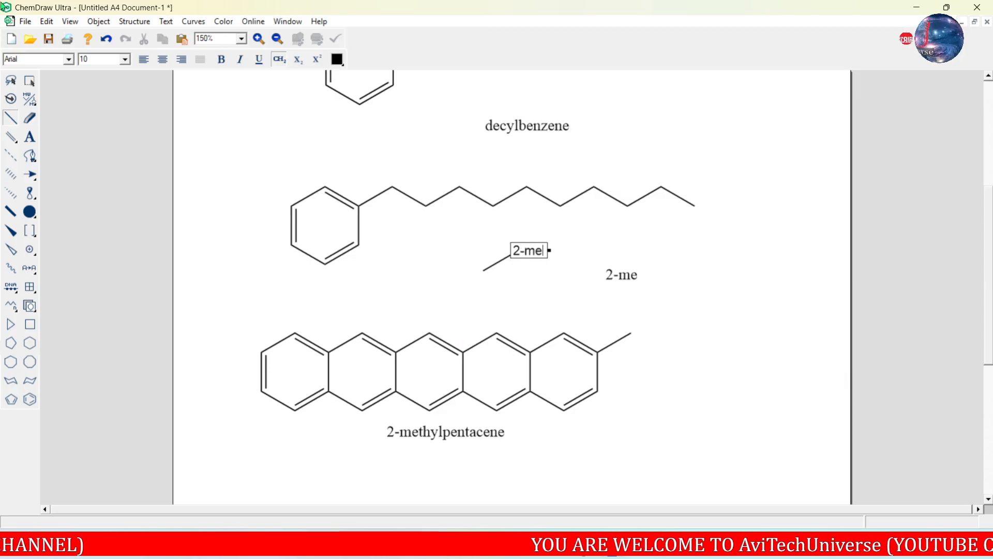
- Try to expand the 2-me label attached to the short single bond into its full structure
click(32, 82)
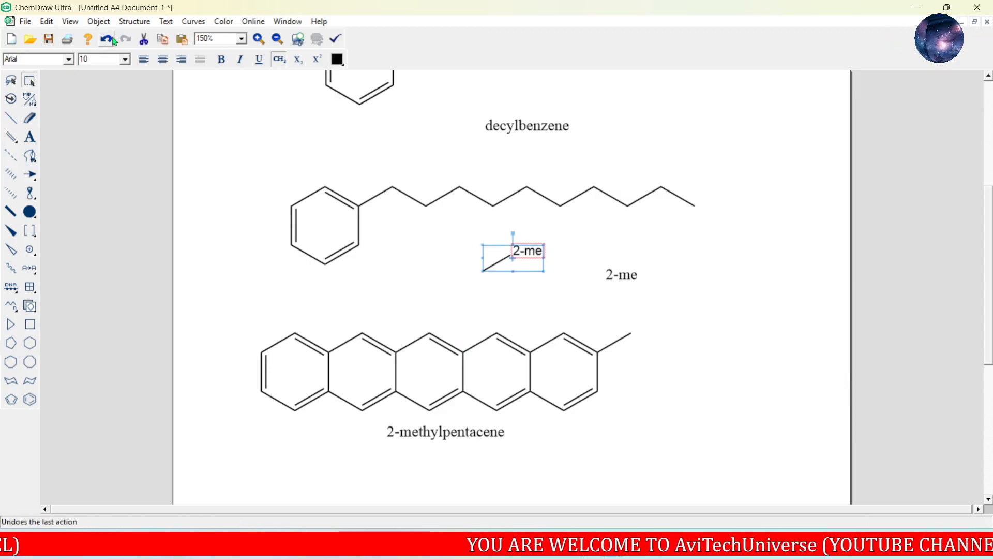
click(134, 21)
click(183, 130)
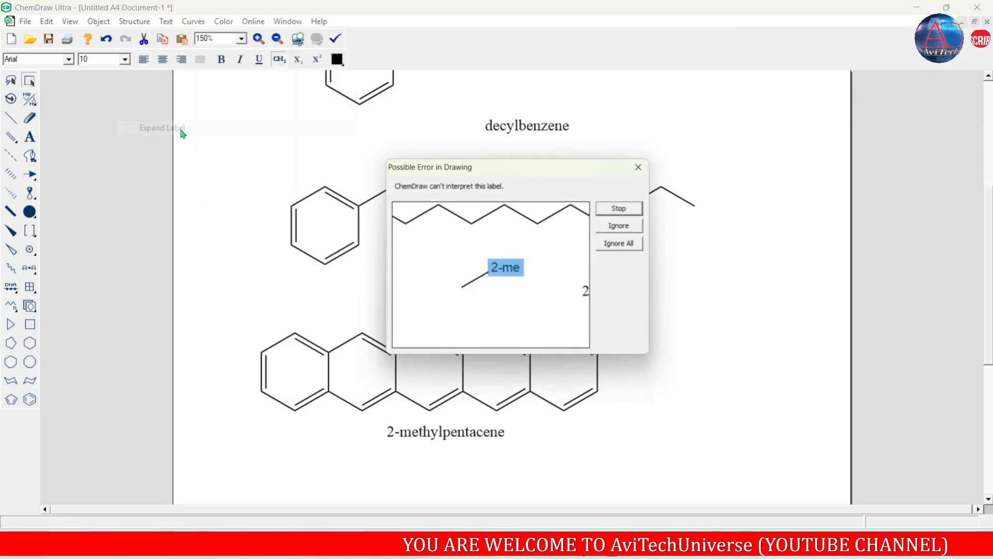